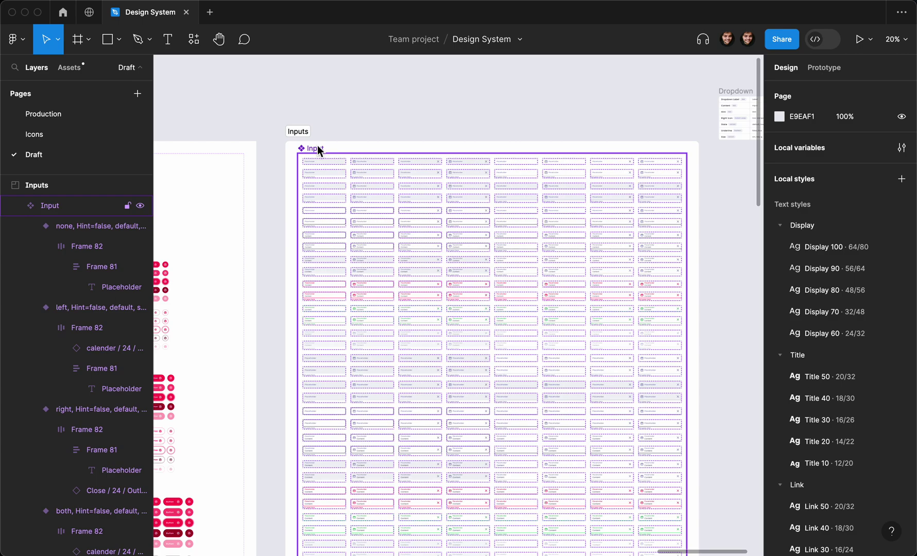
Duplicate the Input component set, placing the copy to the right of the original.
{"action": "scroll", "coordinate": [317, 145], "scroll_direction": "left", "scroll_amount": 2}
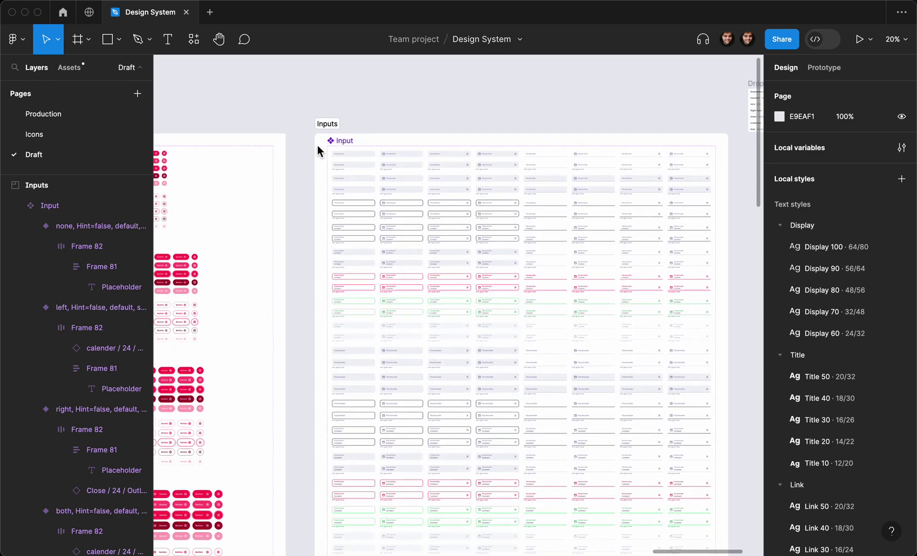
{"action": "scroll", "coordinate": [338, 140], "scroll_direction": "right", "scroll_amount": 6}
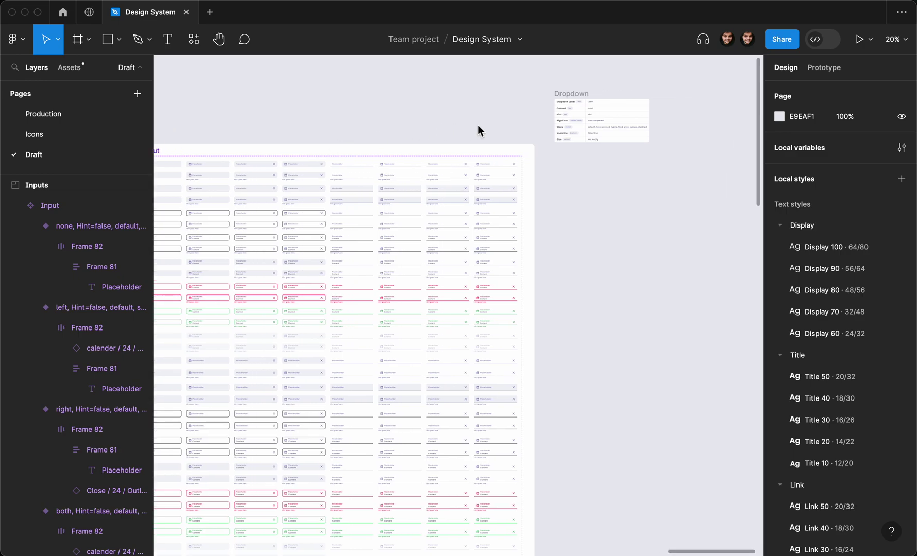
{"action": "scroll", "coordinate": [478, 125], "scroll_direction": "right", "scroll_amount": 2}
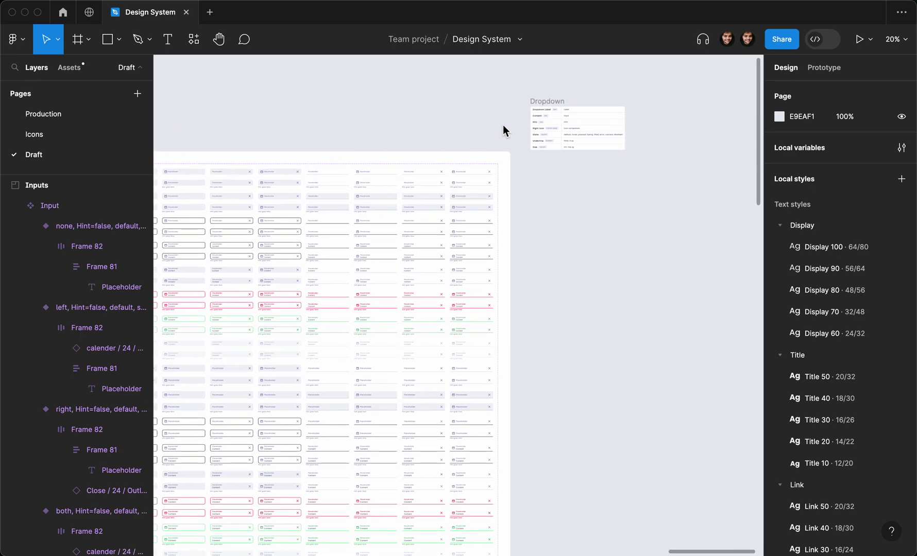
{"action": "scroll", "coordinate": [505, 126], "scroll_direction": "down", "scroll_amount": 1}
{"action": "scroll", "coordinate": [504, 126], "scroll_direction": "left", "scroll_amount": 3}
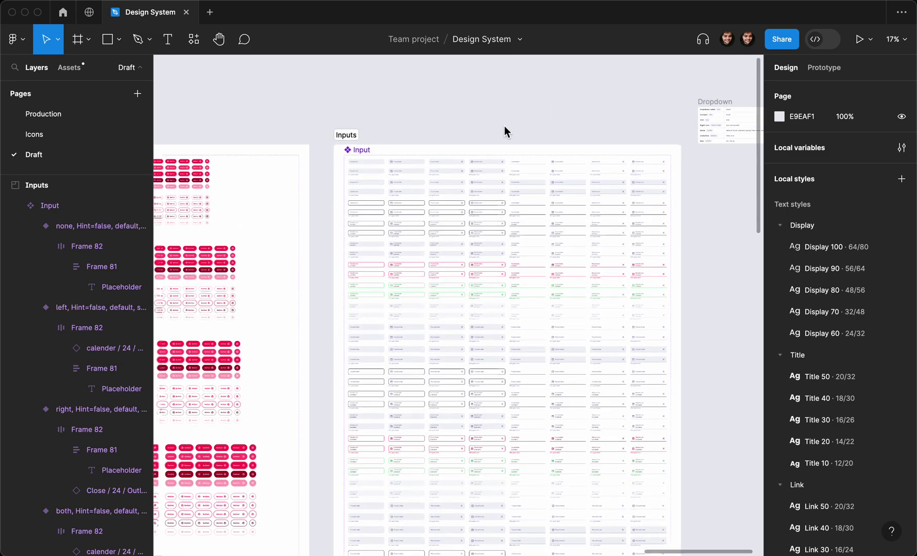
{"action": "scroll", "coordinate": [504, 126], "scroll_direction": "left", "scroll_amount": 5}
{"action": "scroll", "coordinate": [505, 127], "scroll_direction": "left", "scroll_amount": 1}
{"action": "scroll", "coordinate": [505, 126], "scroll_direction": "left", "scroll_amount": 1}
{"action": "scroll", "coordinate": [504, 126], "scroll_direction": "left", "scroll_amount": 1}
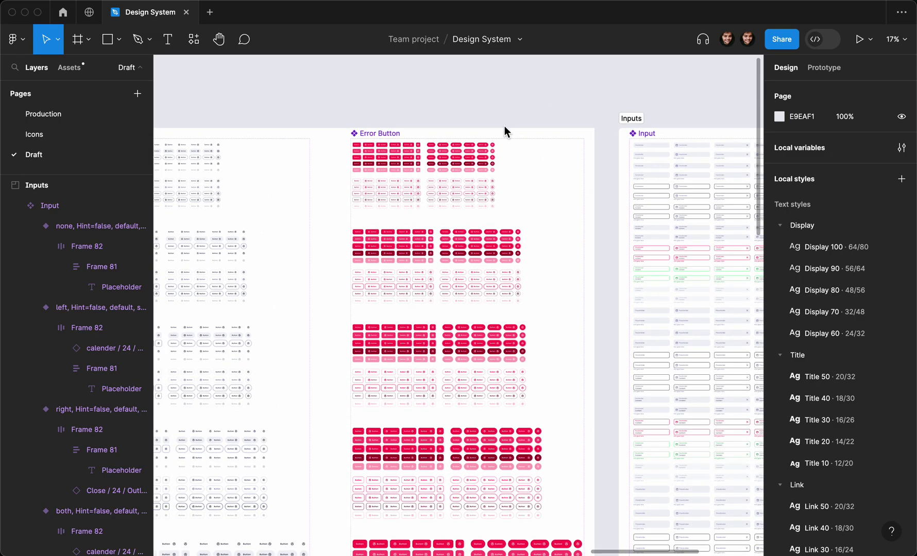
{"action": "scroll", "coordinate": [504, 126], "scroll_direction": "left", "scroll_amount": 3}
{"action": "scroll", "coordinate": [504, 126], "scroll_direction": "left", "scroll_amount": 1}
{"action": "scroll", "coordinate": [504, 126], "scroll_direction": "left", "scroll_amount": 2}
{"action": "scroll", "coordinate": [504, 127], "scroll_direction": "down", "scroll_amount": 2}
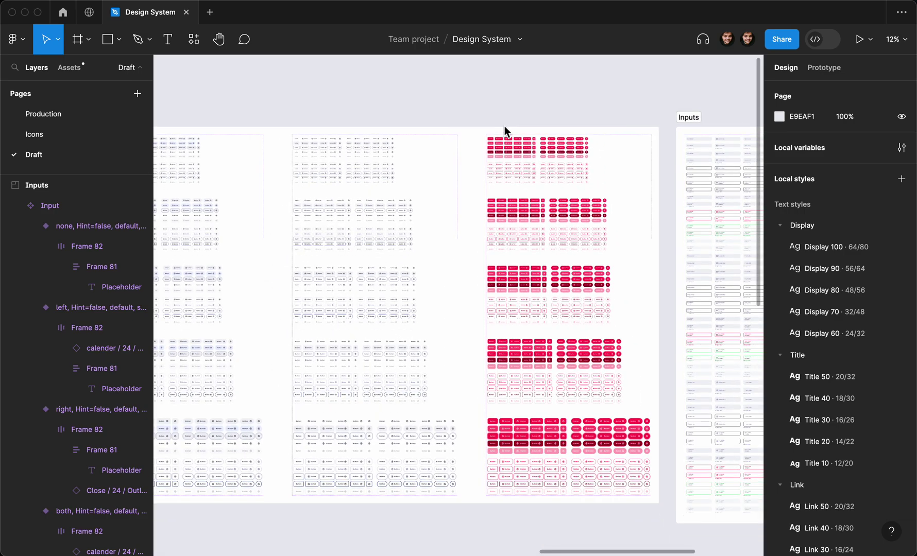
{"action": "scroll", "coordinate": [505, 127], "scroll_direction": "left", "scroll_amount": 2}
{"action": "scroll", "coordinate": [504, 126], "scroll_direction": "left", "scroll_amount": 2}
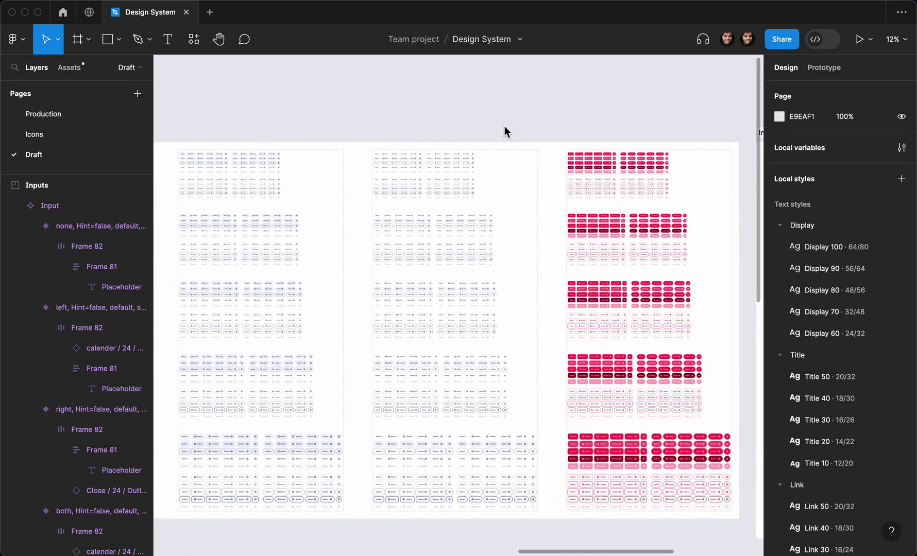
{"action": "scroll", "coordinate": [505, 126], "scroll_direction": "left", "scroll_amount": 1}
{"action": "scroll", "coordinate": [504, 127], "scroll_direction": "left", "scroll_amount": 5}
{"action": "scroll", "coordinate": [505, 126], "scroll_direction": "left", "scroll_amount": 2}
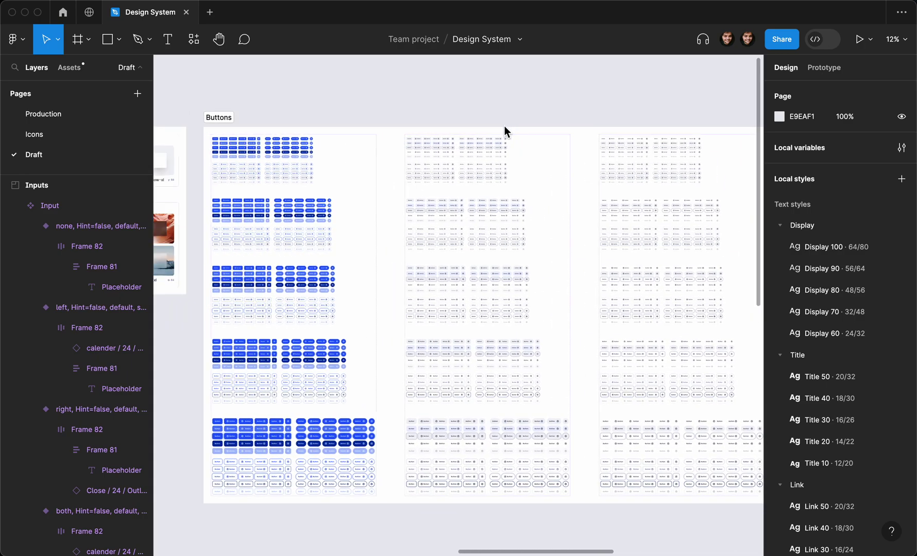
{"action": "scroll", "coordinate": [504, 126], "scroll_direction": "left", "scroll_amount": 6}
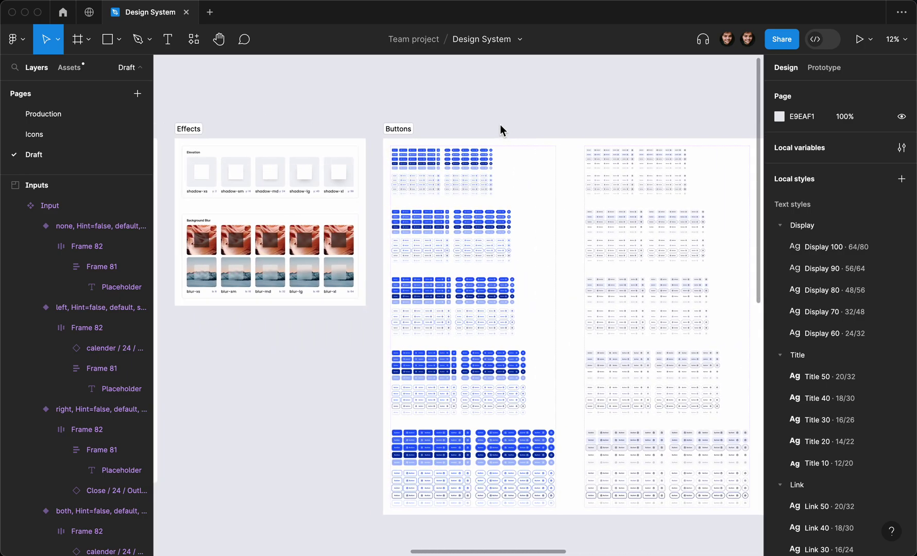
{"action": "scroll", "coordinate": [465, 132], "scroll_direction": "left", "scroll_amount": 3}
{"action": "scroll", "coordinate": [465, 133], "scroll_direction": "left", "scroll_amount": 2}
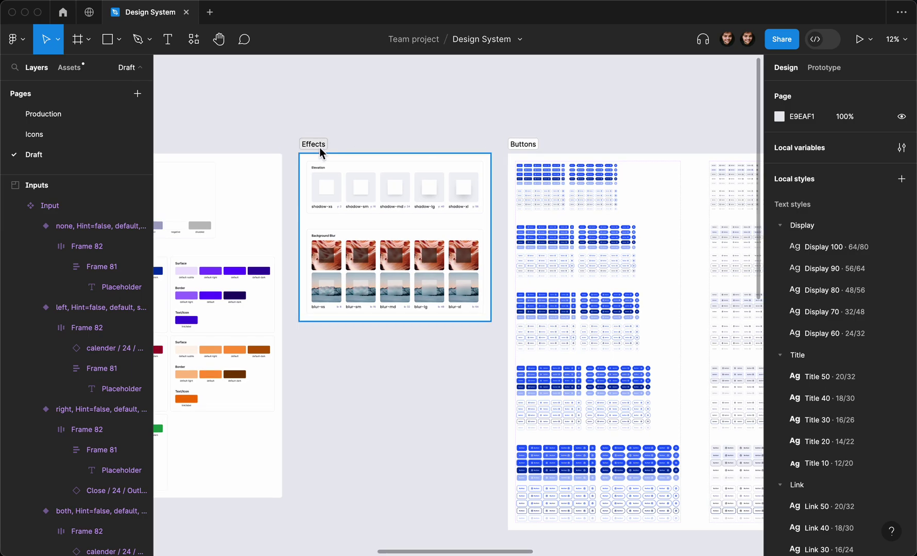
{"action": "scroll", "coordinate": [265, 144], "scroll_direction": "left", "scroll_amount": 8}
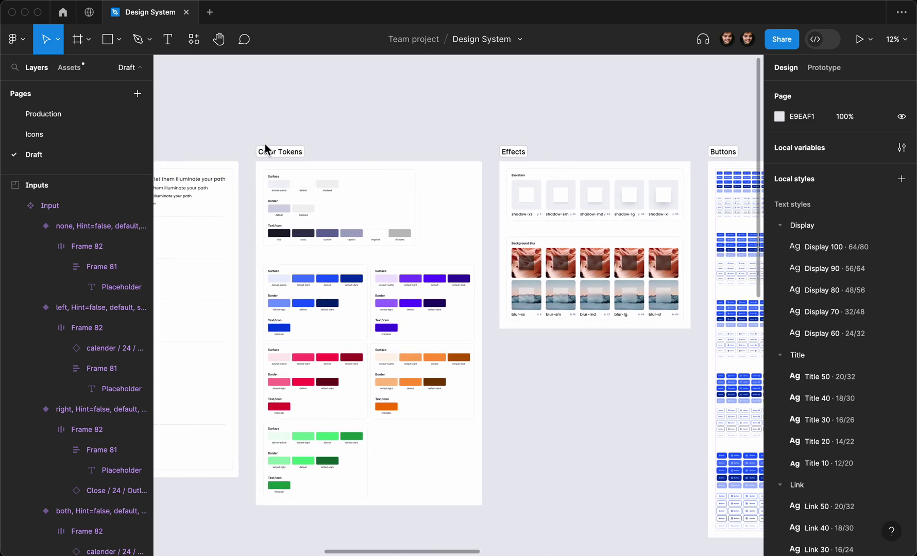
{"action": "scroll", "coordinate": [236, 147], "scroll_direction": "left", "scroll_amount": 3}
{"action": "scroll", "coordinate": [237, 146], "scroll_direction": "left", "scroll_amount": 4}
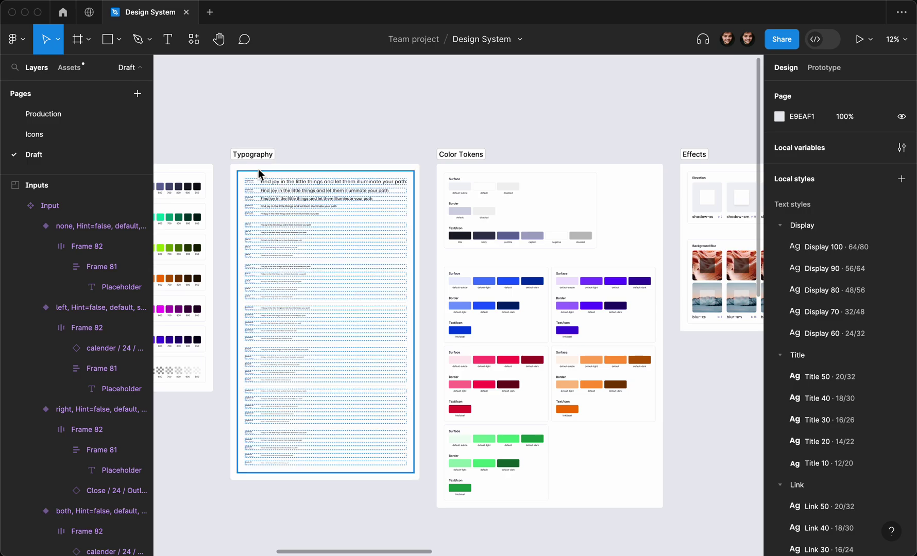
{"action": "scroll", "coordinate": [258, 169], "scroll_direction": "left", "scroll_amount": 4}
{"action": "scroll", "coordinate": [258, 169], "scroll_direction": "left", "scroll_amount": 2}
{"action": "scroll", "coordinate": [210, 160], "scroll_direction": "right", "scroll_amount": 8}
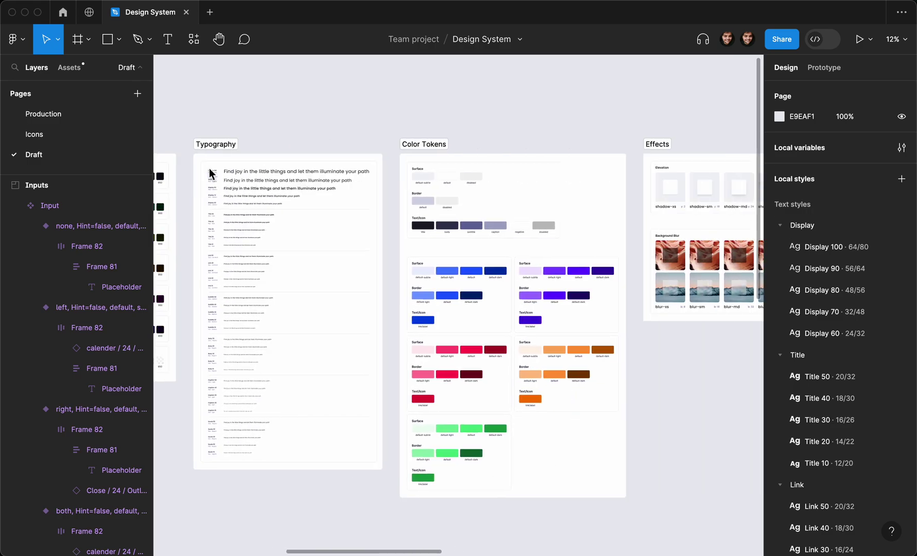
{"action": "scroll", "coordinate": [209, 169], "scroll_direction": "right", "scroll_amount": 15}
{"action": "scroll", "coordinate": [337, 167], "scroll_direction": "right", "scroll_amount": 5}
{"action": "scroll", "coordinate": [337, 167], "scroll_direction": "right", "scroll_amount": 5}
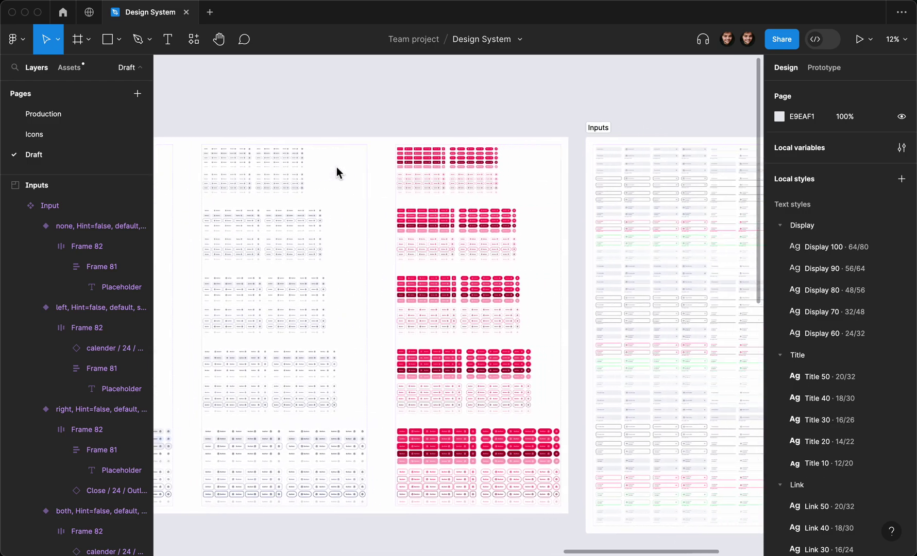
{"action": "scroll", "coordinate": [337, 167], "scroll_direction": "right", "scroll_amount": 10}
{"action": "scroll", "coordinate": [337, 167], "scroll_direction": "left", "scroll_amount": 4}
{"action": "scroll", "coordinate": [336, 167], "scroll_direction": "left", "scroll_amount": 2}
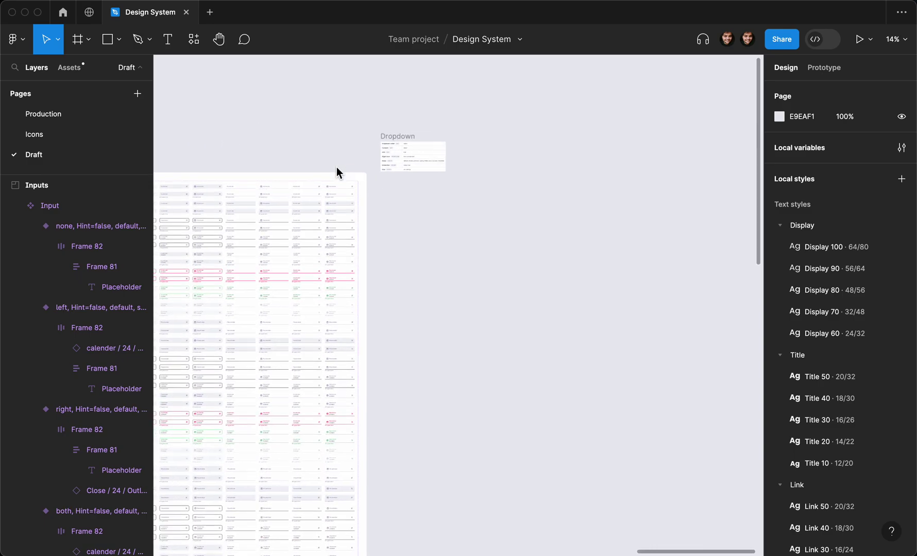
{"action": "scroll", "coordinate": [337, 167], "scroll_direction": "up", "scroll_amount": 3}
{"action": "scroll", "coordinate": [337, 167], "scroll_direction": "up", "scroll_amount": 2}
{"action": "scroll", "coordinate": [337, 167], "scroll_direction": "up", "scroll_amount": 2}
{"action": "scroll", "coordinate": [337, 167], "scroll_direction": "up", "scroll_amount": 2}
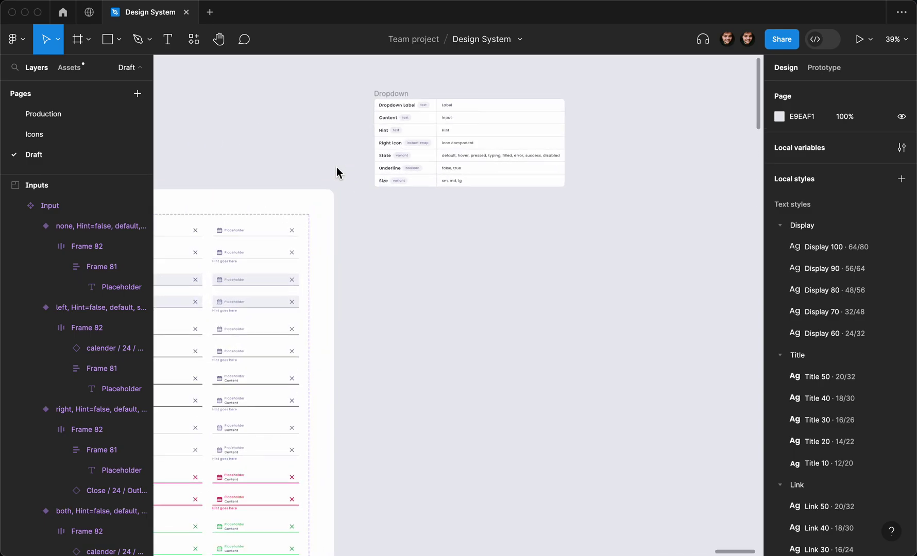
{"action": "scroll", "coordinate": [350, 175], "scroll_direction": "left", "scroll_amount": 2}
{"action": "scroll", "coordinate": [350, 175], "scroll_direction": "down", "scroll_amount": 2}
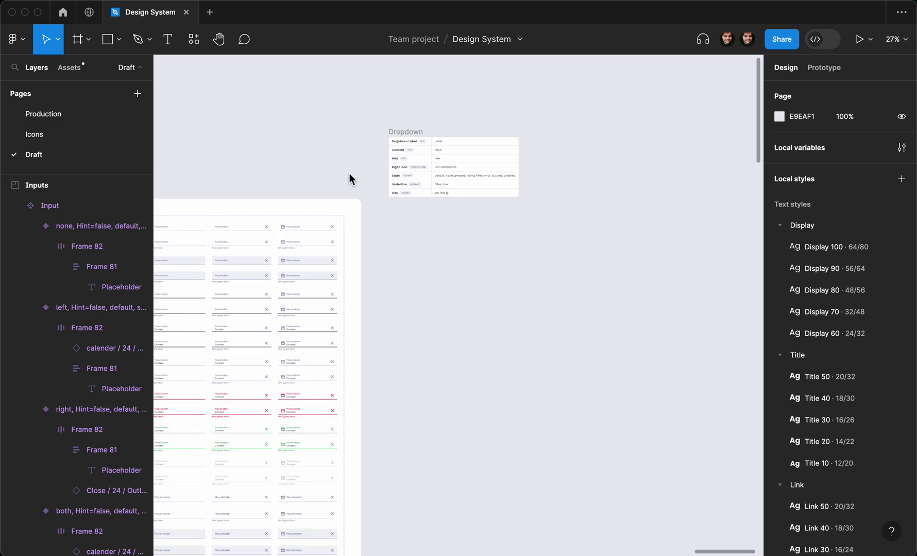
{"action": "scroll", "coordinate": [350, 175], "scroll_direction": "left", "scroll_amount": 5}
{"action": "scroll", "coordinate": [252, 202], "scroll_direction": "left", "scroll_amount": 3}
{"action": "scroll", "coordinate": [200, 182], "scroll_direction": "left", "scroll_amount": 1}
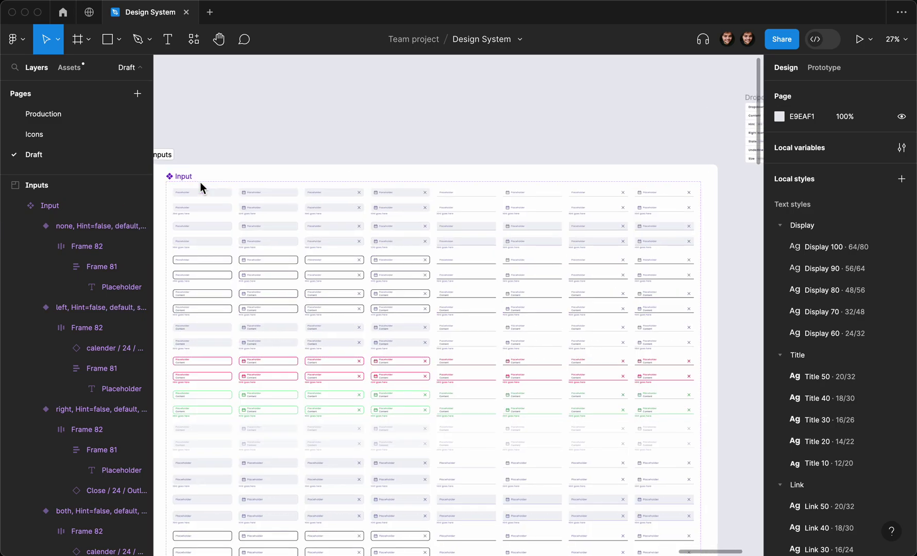
{"action": "scroll", "coordinate": [184, 177], "scroll_direction": "down", "scroll_amount": 2}
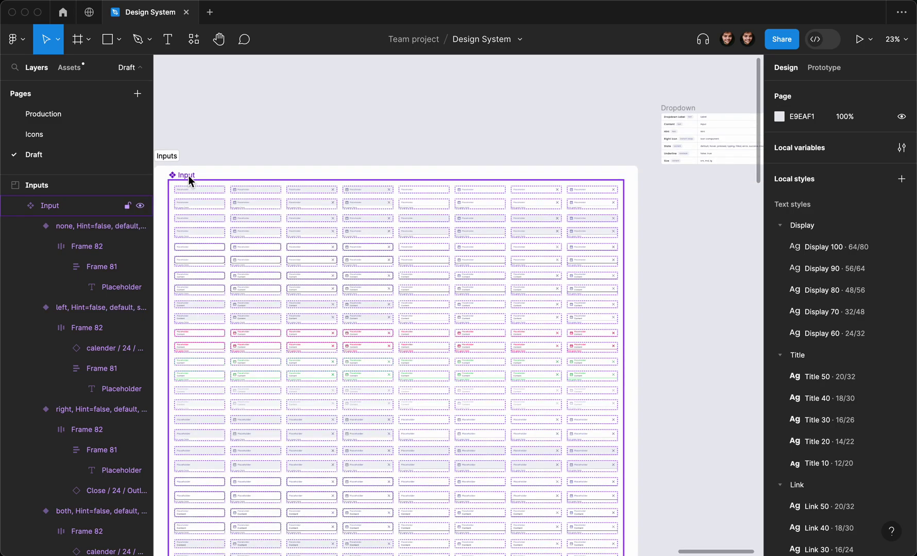
{"action": "left_click", "coordinate": [189, 174]}
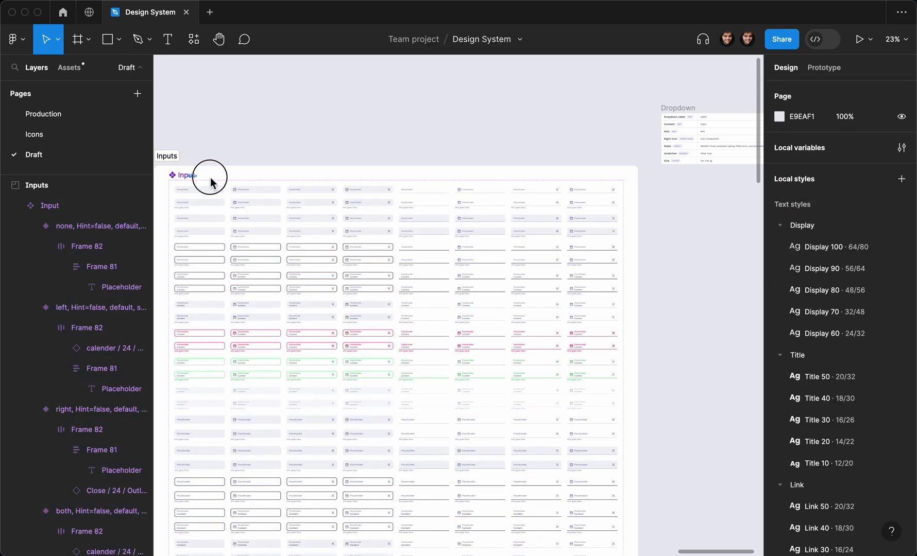
{"action": "left_click", "coordinate": [191, 178]}
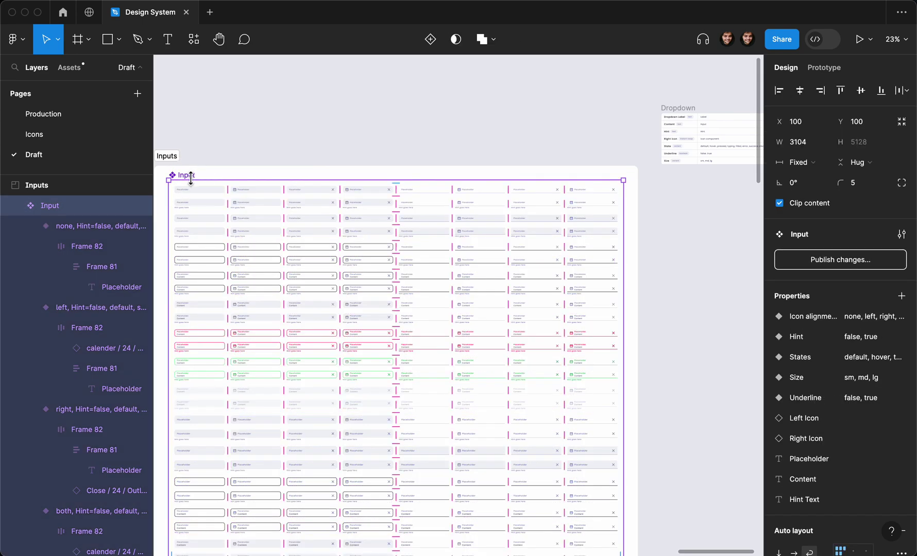
{"action": "mouse_move", "coordinate": [195, 177]}
{"action": "left_mouse_down"}
{"action": "mouse_move", "coordinate": [718, 219]}
{"action": "mouse_move", "coordinate": [691, 210]}
{"action": "left_mouse_up"}
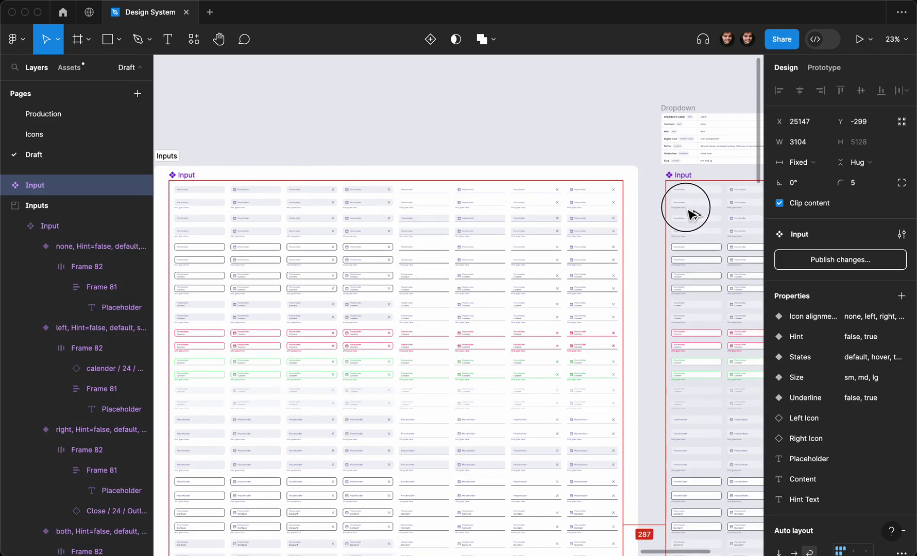
Rename the duplicated component set to 'Dropdown'.
{"action": "scroll", "coordinate": [690, 214], "scroll_direction": "right", "scroll_amount": 3}
{"action": "scroll", "coordinate": [690, 214], "scroll_direction": "up", "scroll_amount": 3}
{"action": "key", "text": "ctrl+r"}
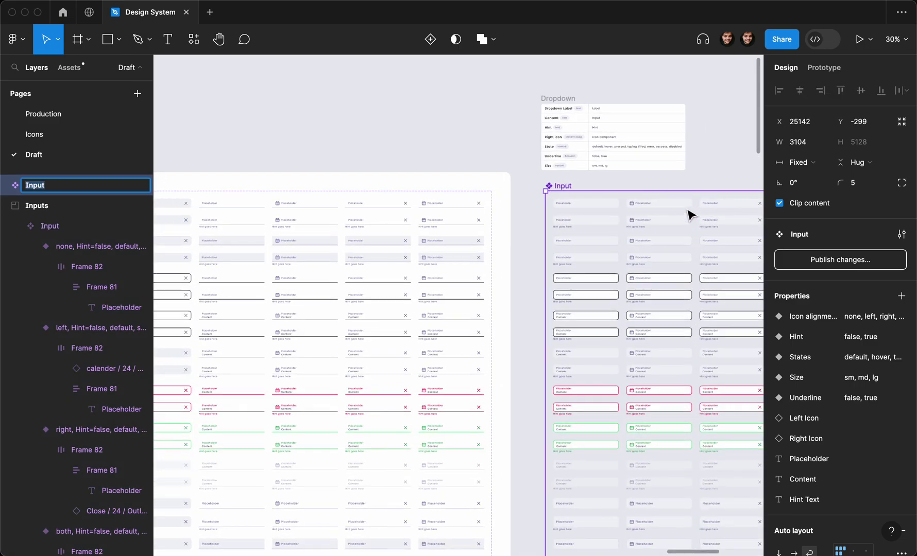
{"action": "type", "text": "Dropdown"}
{"action": "key", "text": "Return"}
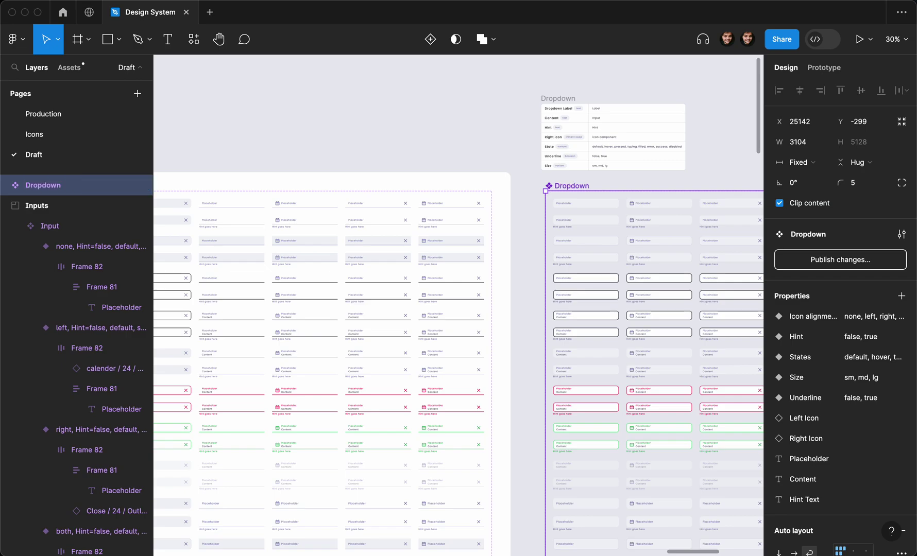
{"action": "scroll", "coordinate": [712, 194], "scroll_direction": "up", "scroll_amount": 2}
{"action": "scroll", "coordinate": [713, 194], "scroll_direction": "up", "scroll_amount": 3}
{"action": "scroll", "coordinate": [460, 179], "scroll_direction": "up", "scroll_amount": 2}
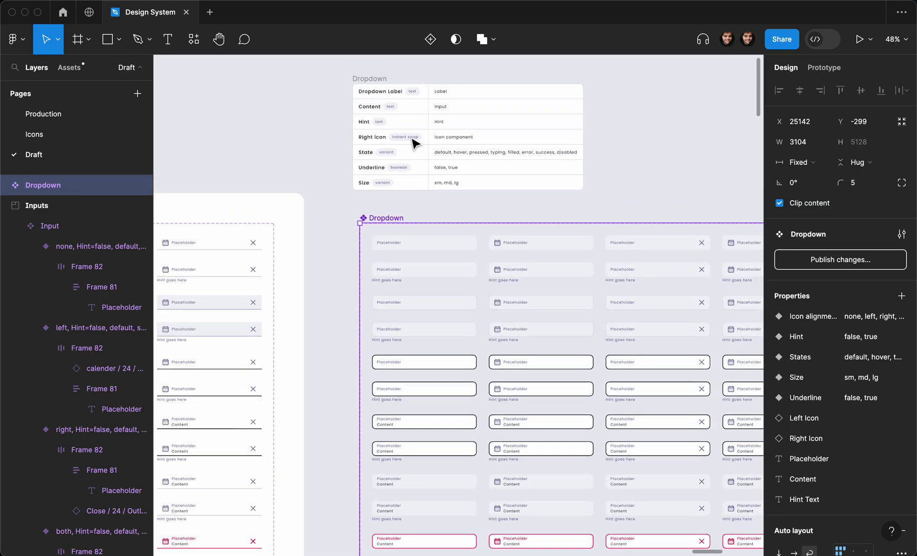
{"action": "scroll", "coordinate": [390, 117], "scroll_direction": "up", "scroll_amount": 3}
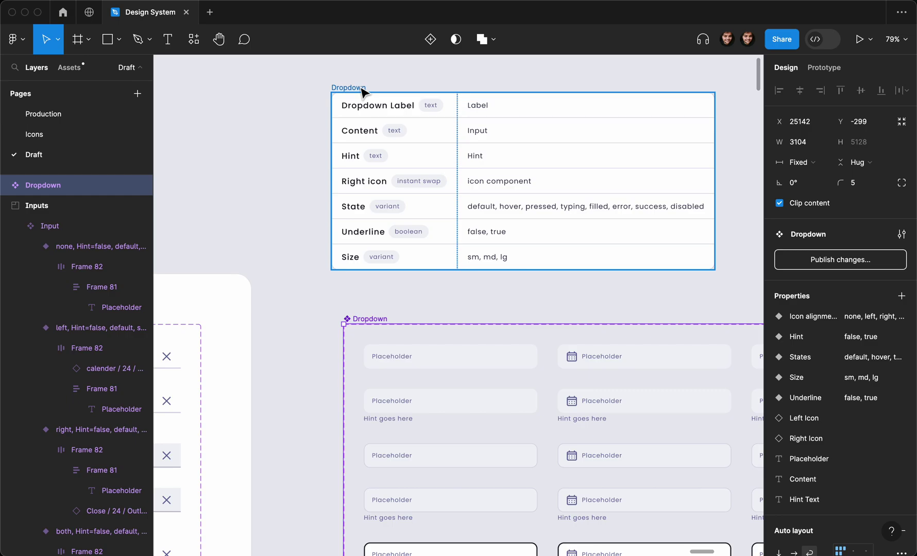
{"action": "left_click_drag", "start_coordinate": [358, 89], "coordinate": [370, 91]}
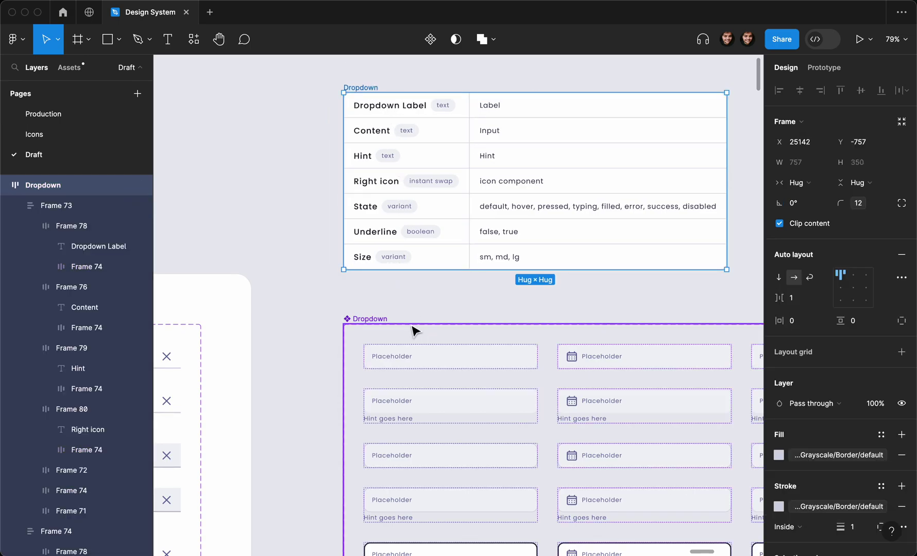
{"action": "scroll", "coordinate": [414, 328], "scroll_direction": "down", "scroll_amount": 3}
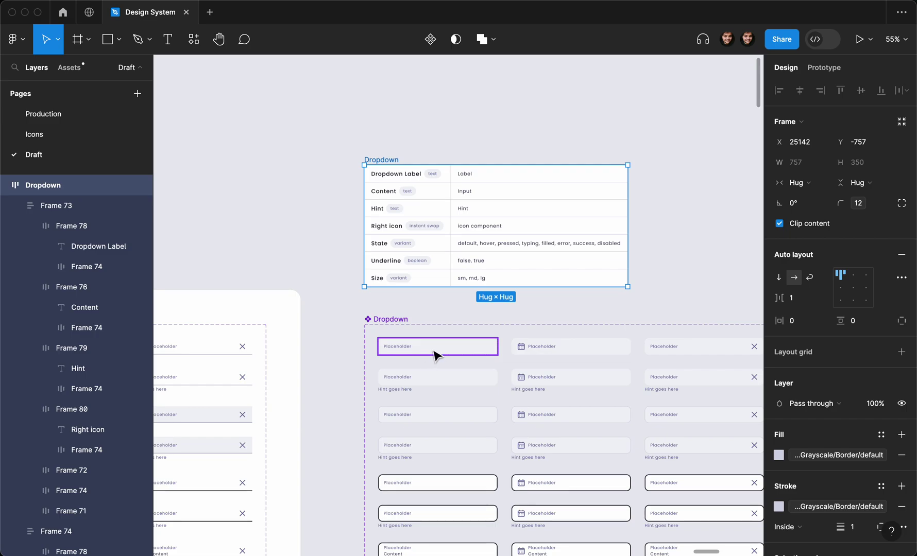
{"action": "scroll", "coordinate": [489, 375], "scroll_direction": "right", "scroll_amount": 2}
{"action": "scroll", "coordinate": [516, 363], "scroll_direction": "right", "scroll_amount": 2}
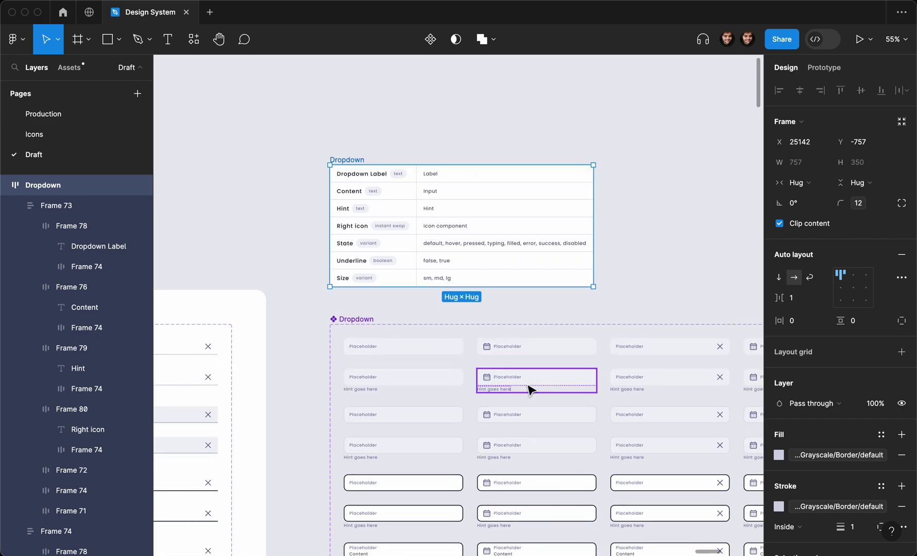
{"action": "scroll", "coordinate": [530, 390], "scroll_direction": "right", "scroll_amount": 2}
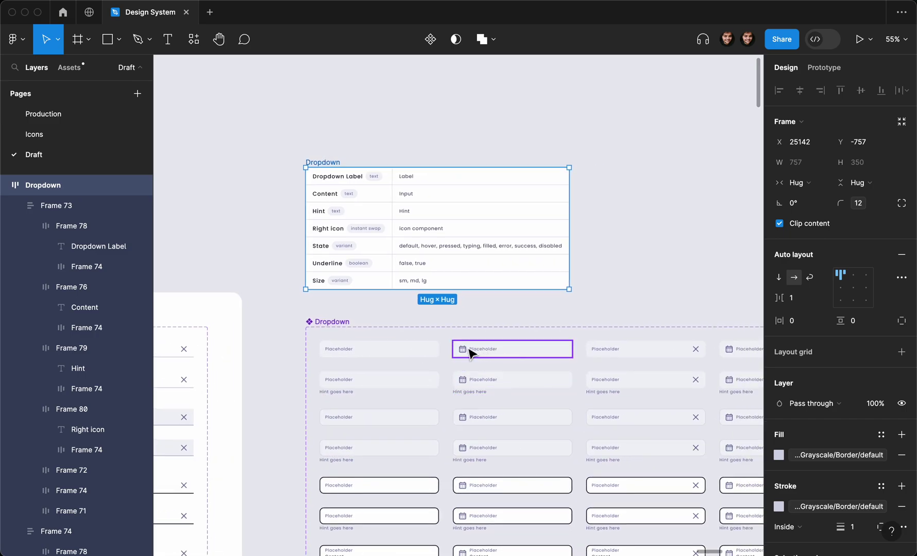
{"action": "scroll", "coordinate": [469, 353], "scroll_direction": "right", "scroll_amount": 6}
{"action": "scroll", "coordinate": [515, 340], "scroll_direction": "right", "scroll_amount": 2}
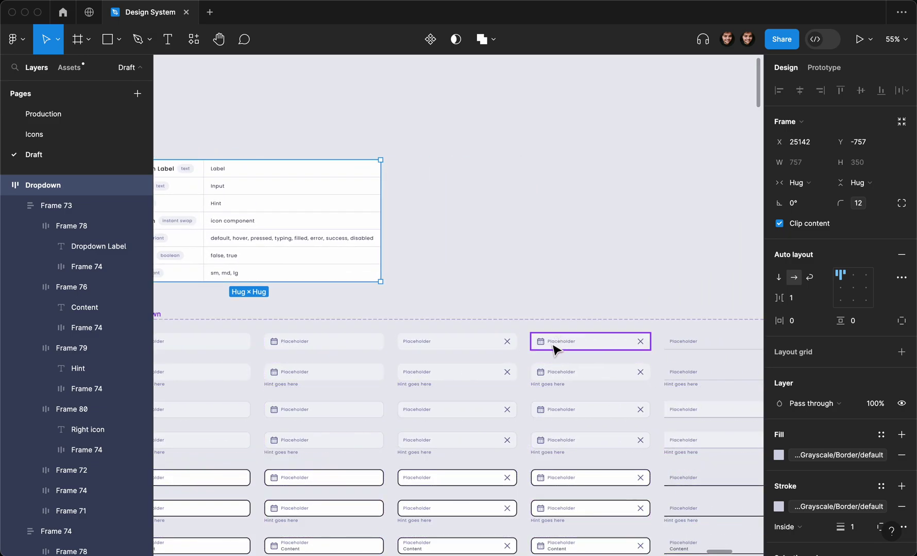
{"action": "scroll", "coordinate": [569, 348], "scroll_direction": "right", "scroll_amount": 2}
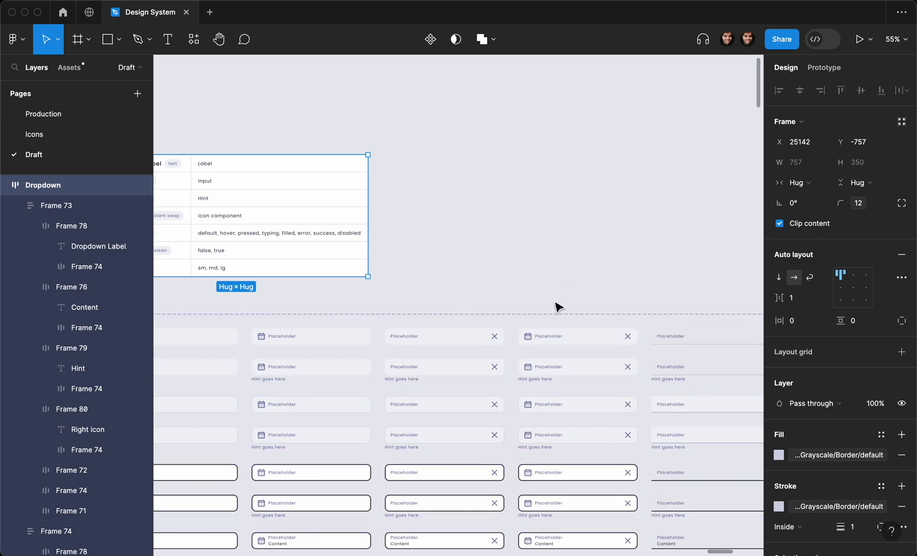
{"action": "scroll", "coordinate": [553, 325], "scroll_direction": "left", "scroll_amount": 2}
{"action": "scroll", "coordinate": [554, 324], "scroll_direction": "left", "scroll_amount": 3}
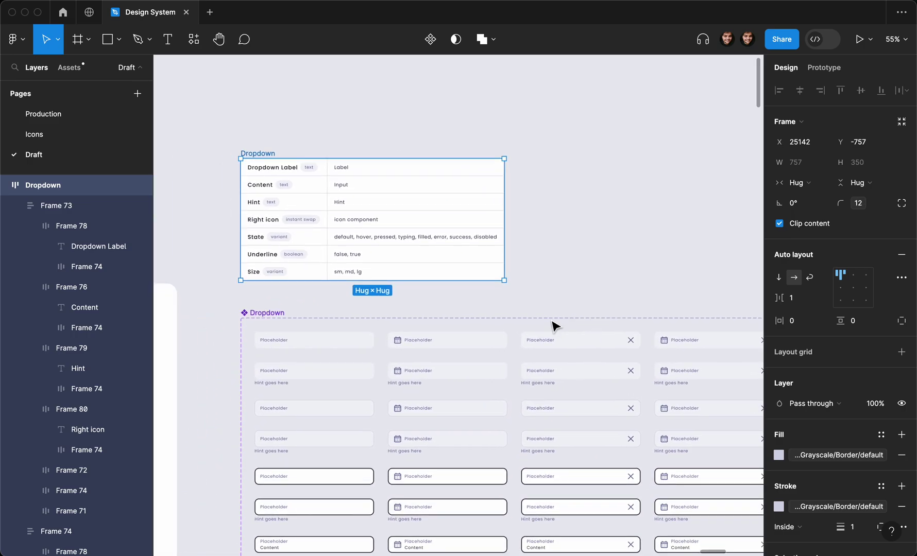
{"action": "scroll", "coordinate": [554, 325], "scroll_direction": "left", "scroll_amount": 2}
{"action": "scroll", "coordinate": [555, 326], "scroll_direction": "left", "scroll_amount": 3}
{"action": "scroll", "coordinate": [555, 326], "scroll_direction": "up", "scroll_amount": 5, "text": "ctrl"}
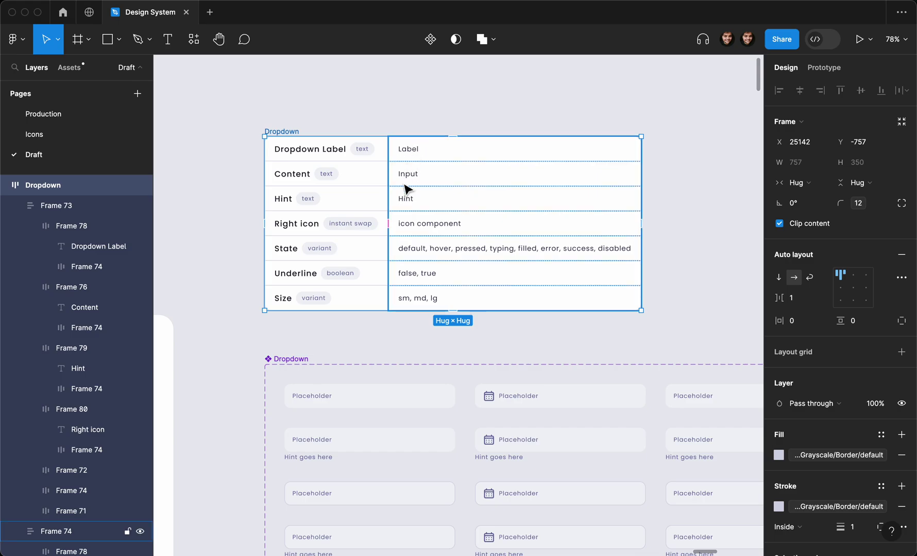
{"action": "scroll", "coordinate": [458, 259], "scroll_direction": "down", "scroll_amount": 3, "text": "ctrl"}
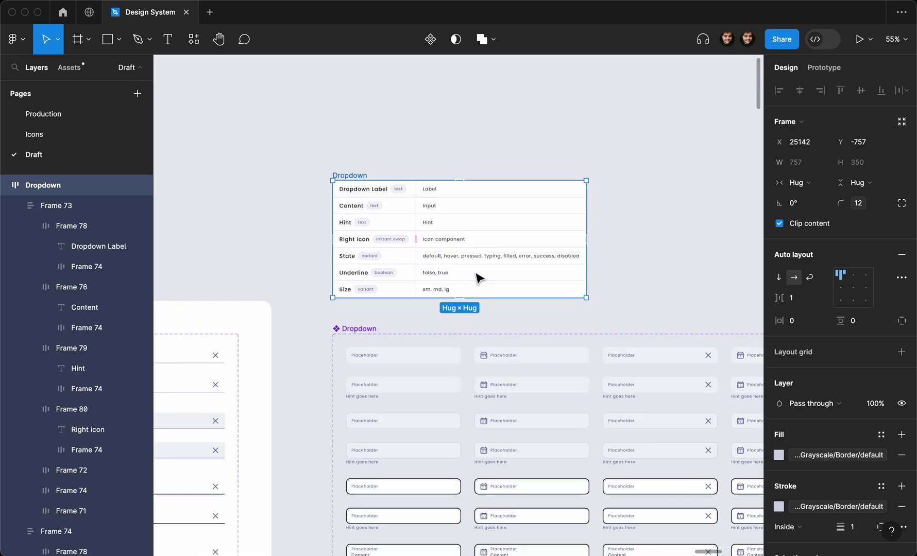
{"action": "left_click", "coordinate": [330, 334]}
{"action": "scroll", "coordinate": [327, 332], "scroll_direction": "down", "scroll_amount": 3, "text": "ctrl"}
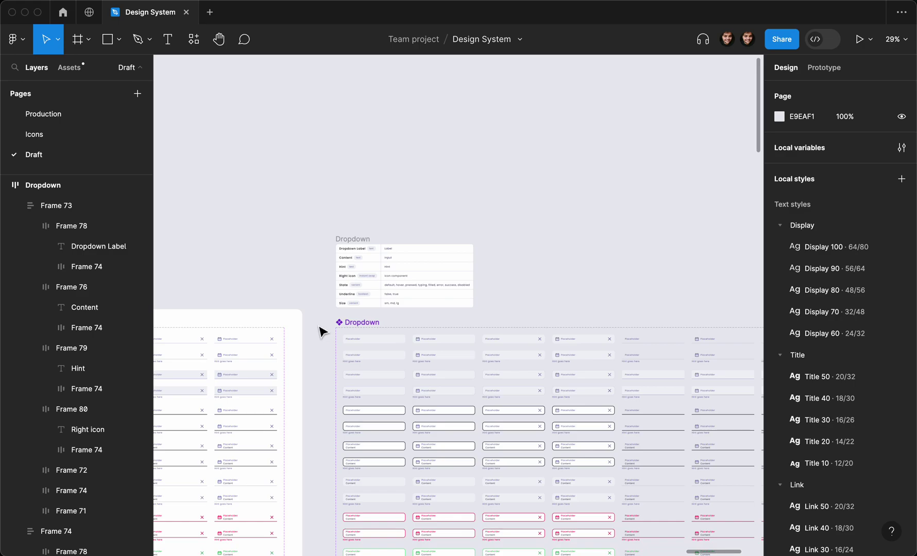
{"action": "left_click_drag", "start_coordinate": [318, 322], "coordinate": [448, 546]}
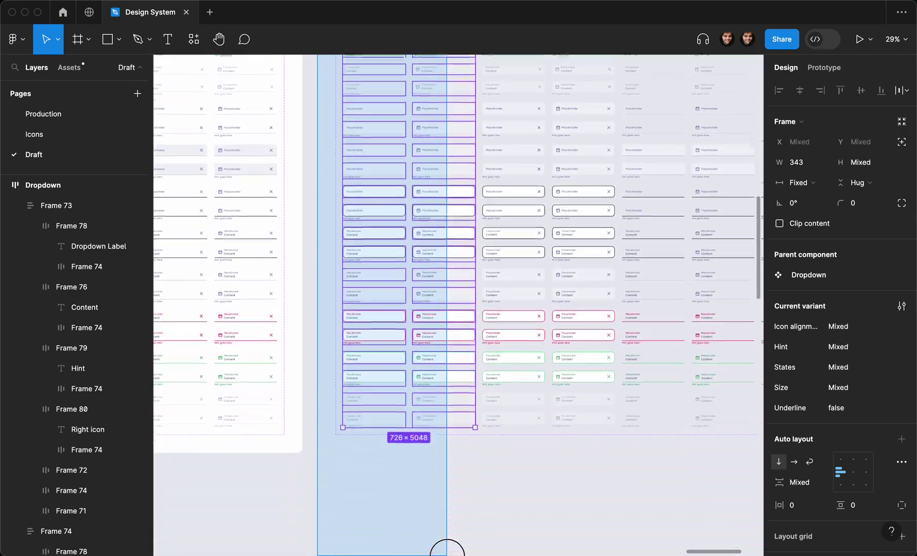
Delete the left, both and none icon-alignment variants, keeping the 96 right-icon variants.
{"action": "mouse_move", "coordinate": [447, 552]}
{"action": "left_mouse_down"}
{"action": "mouse_move", "coordinate": [455, 505]}
{"action": "mouse_move", "coordinate": [668, 51]}
{"action": "mouse_move", "coordinate": [637, 44]}
{"action": "mouse_move", "coordinate": [518, 552]}
{"action": "mouse_move", "coordinate": [514, 518]}
{"action": "left_mouse_up"}
{"action": "scroll", "coordinate": [456, 510], "scroll_direction": "up", "scroll_amount": 3}
{"action": "scroll", "coordinate": [621, 105], "scroll_direction": "right", "scroll_amount": 5}
{"action": "scroll", "coordinate": [620, 106], "scroll_direction": "left", "scroll_amount": 2}
{"action": "scroll", "coordinate": [513, 518], "scroll_direction": "up", "scroll_amount": 5}
{"action": "scroll", "coordinate": [514, 518], "scroll_direction": "left", "scroll_amount": 5}
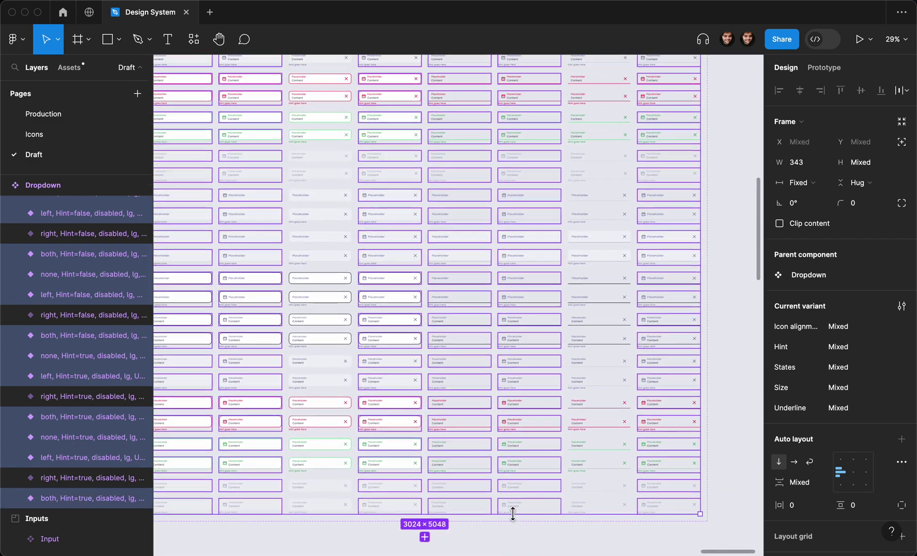
{"action": "scroll", "coordinate": [426, 301], "scroll_direction": "left", "scroll_amount": 5}
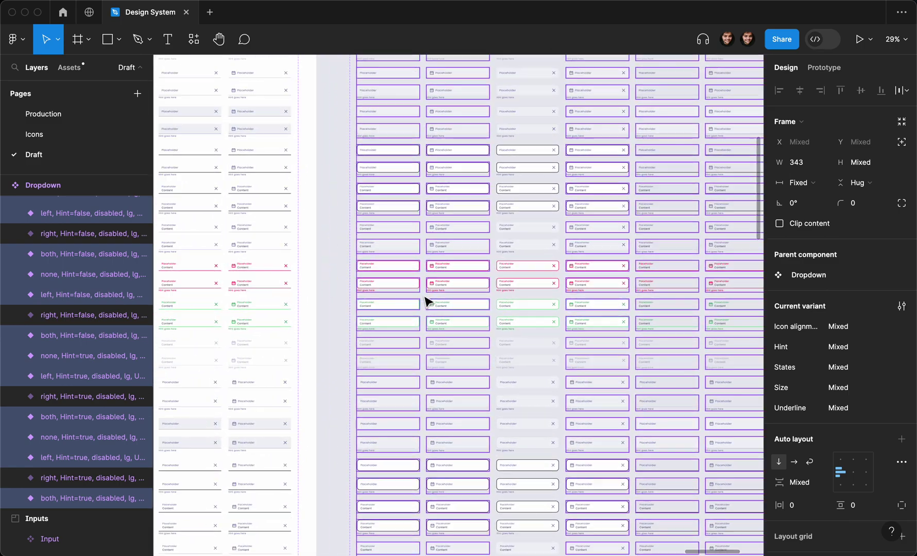
{"action": "scroll", "coordinate": [426, 302], "scroll_direction": "down", "scroll_amount": 2, "text": "ctrl"}
{"action": "scroll", "coordinate": [367, 171], "scroll_direction": "up", "scroll_amount": 5}
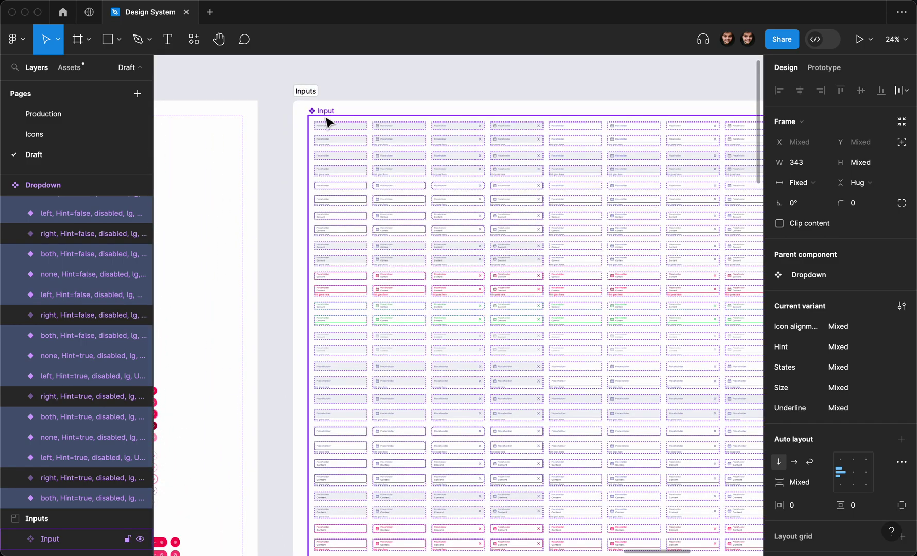
{"action": "scroll", "coordinate": [415, 149], "scroll_direction": "right", "scroll_amount": 5}
{"action": "scroll", "coordinate": [415, 149], "scroll_direction": "up", "scroll_amount": 2, "text": "ctrl"}
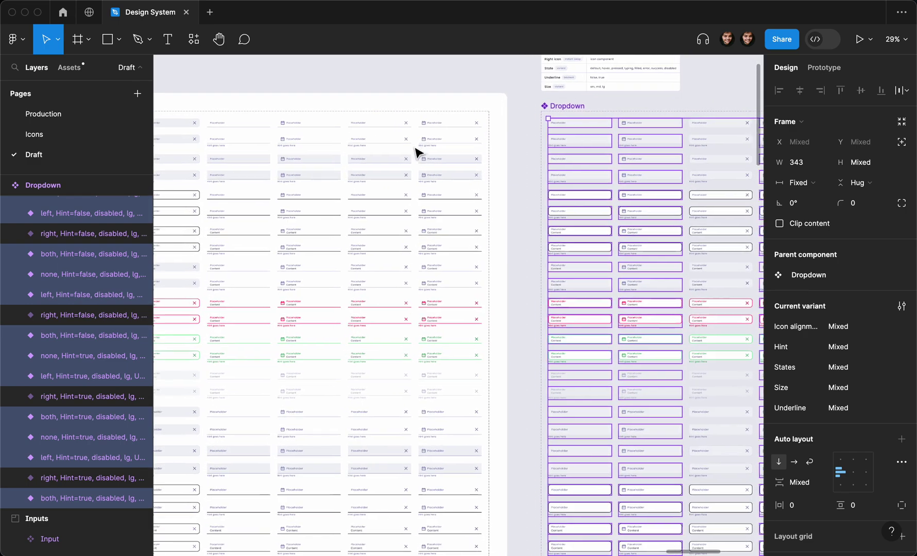
{"action": "scroll", "coordinate": [415, 153], "scroll_direction": "right", "scroll_amount": 3}
{"action": "scroll", "coordinate": [415, 150], "scroll_direction": "right", "scroll_amount": 3}
{"action": "scroll", "coordinate": [415, 147], "scroll_direction": "up", "scroll_amount": 1, "text": "ctrl"}
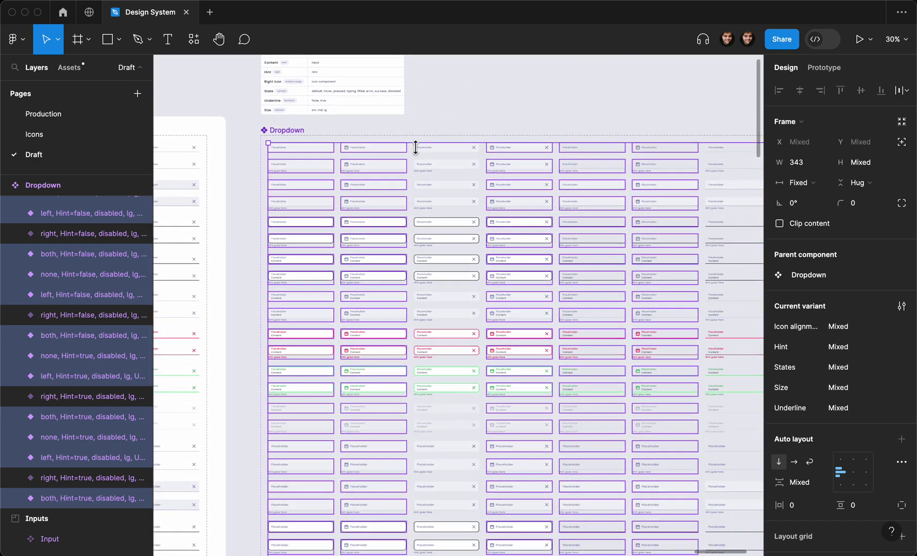
{"action": "key", "text": "Escape"}
Drag the Dropdown set's right edge to about 806 px wide, stacking variants into two columns.
{"action": "left_click", "coordinate": [299, 137]}
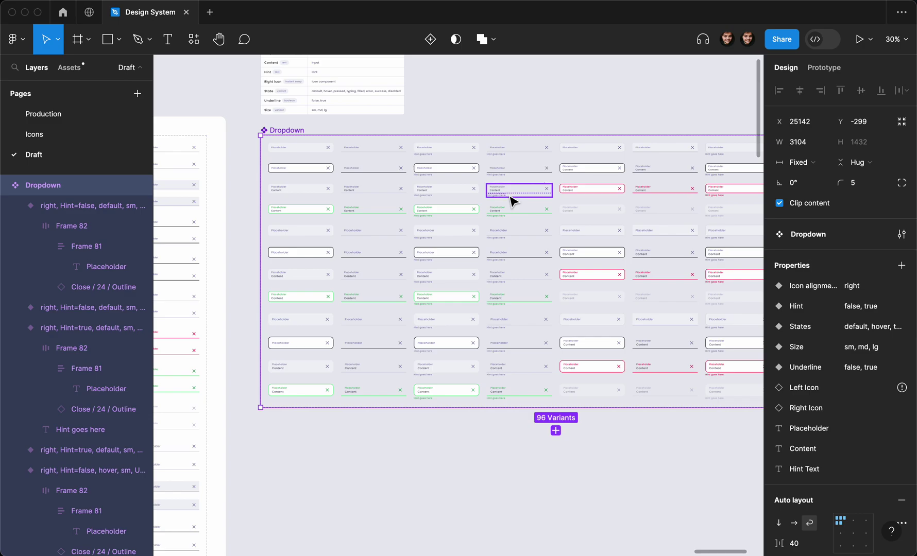
{"action": "scroll", "coordinate": [511, 200], "scroll_direction": "down", "scroll_amount": 5, "text": "ctrl"}
{"action": "scroll", "coordinate": [511, 200], "scroll_direction": "right", "scroll_amount": 1}
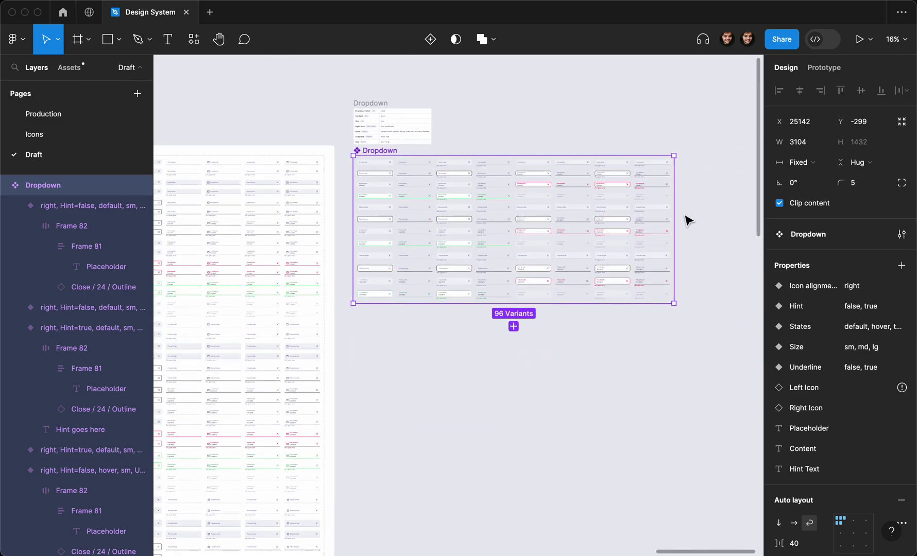
{"action": "left_click_drag", "start_coordinate": [676, 211], "coordinate": [441, 217]}
{"action": "scroll", "coordinate": [389, 196], "scroll_direction": "up", "scroll_amount": 5}
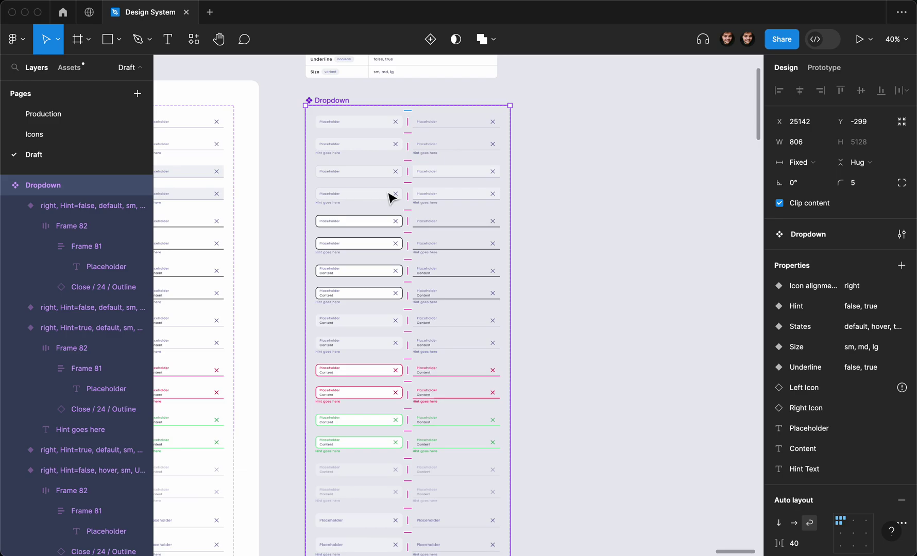
{"action": "scroll", "coordinate": [384, 154], "scroll_direction": "up", "scroll_amount": 1}
{"action": "scroll", "coordinate": [368, 383], "scroll_direction": "left", "scroll_amount": 2}
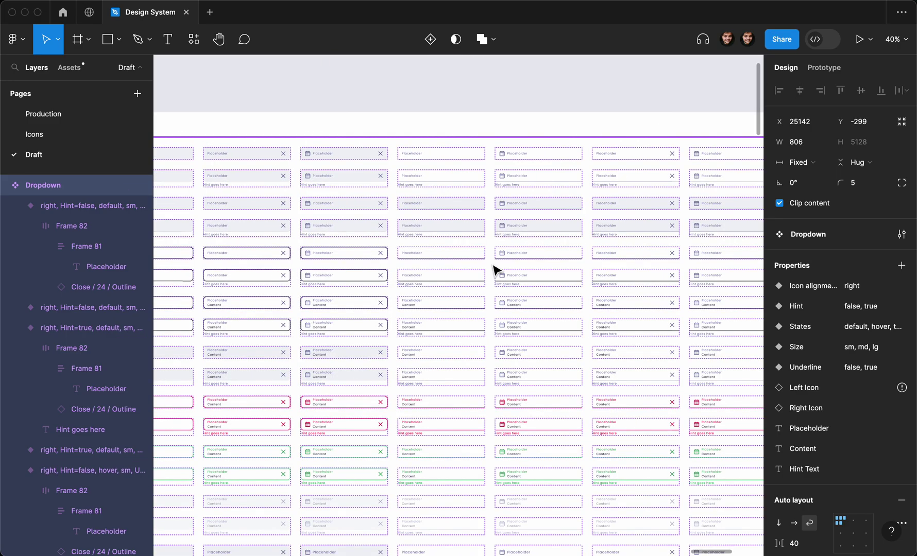
{"action": "scroll", "coordinate": [493, 266], "scroll_direction": "up", "scroll_amount": 1}
{"action": "scroll", "coordinate": [493, 268], "scroll_direction": "right", "scroll_amount": 2}
{"action": "scroll", "coordinate": [493, 269], "scroll_direction": "up", "scroll_amount": 1}
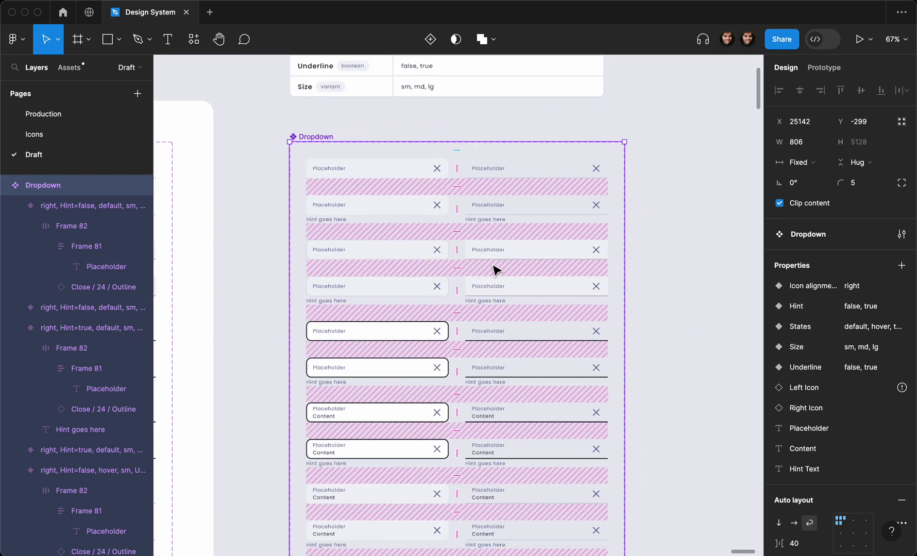
{"action": "mouse_move", "coordinate": [79, 185]}
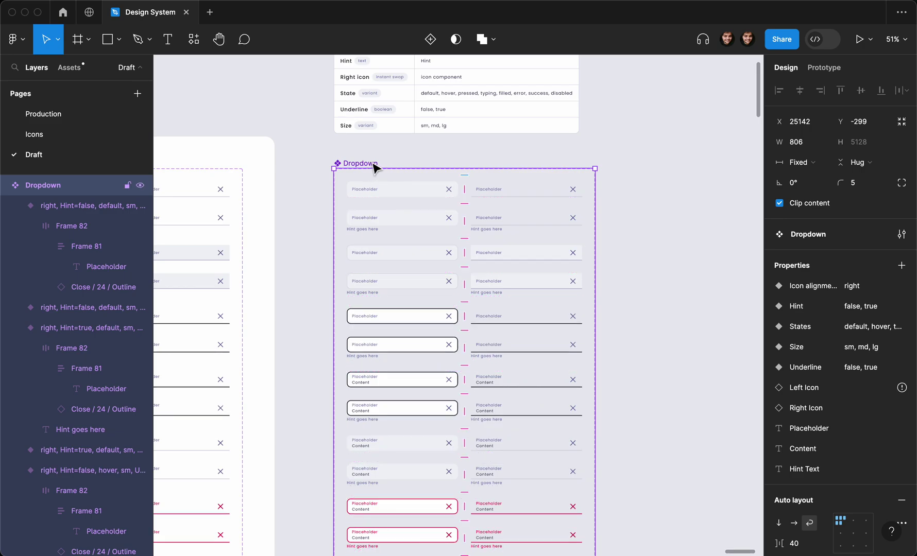
{"action": "scroll", "coordinate": [422, 284], "scroll_direction": "left", "scroll_amount": 2}
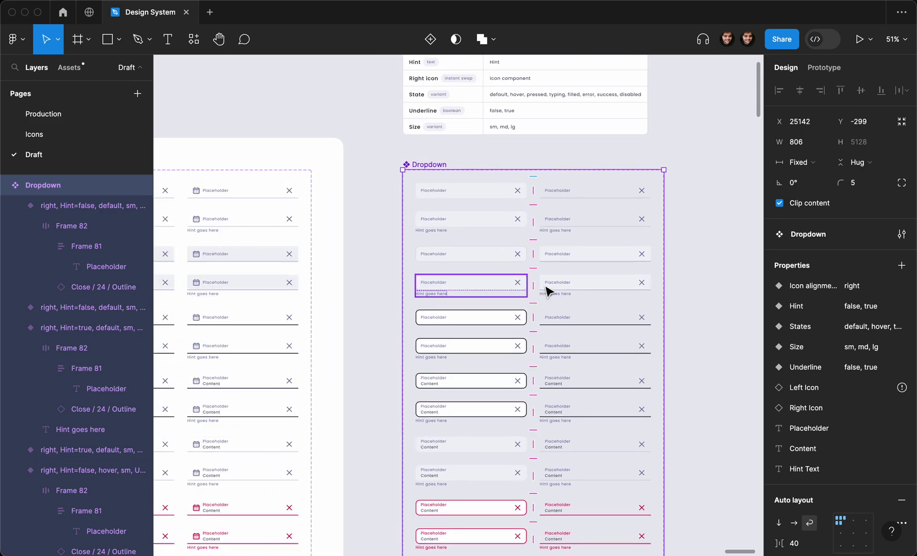
{"action": "mouse_move", "coordinate": [838, 387]}
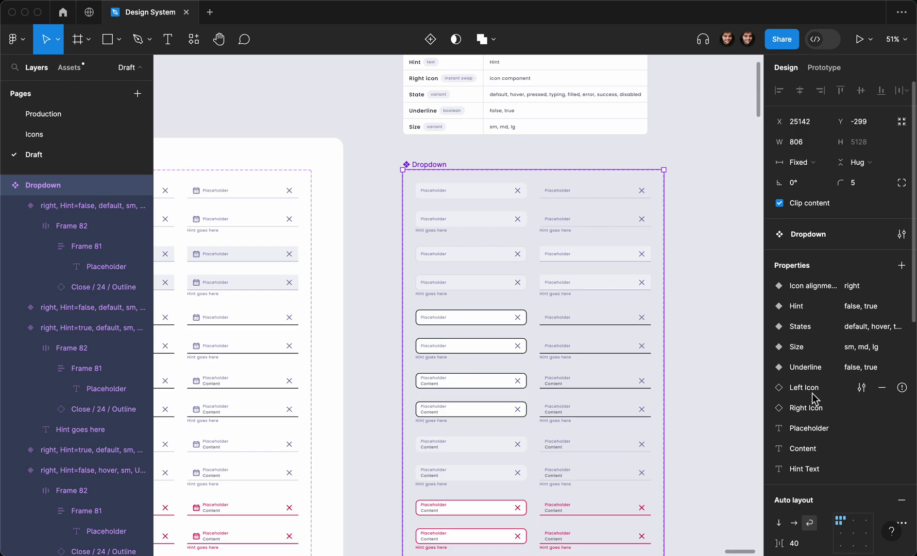
Delete Left Icon and Icon alignment; rename Placeholder to 'Dropdown Label' with matching default value.
{"action": "left_click", "coordinate": [883, 390]}
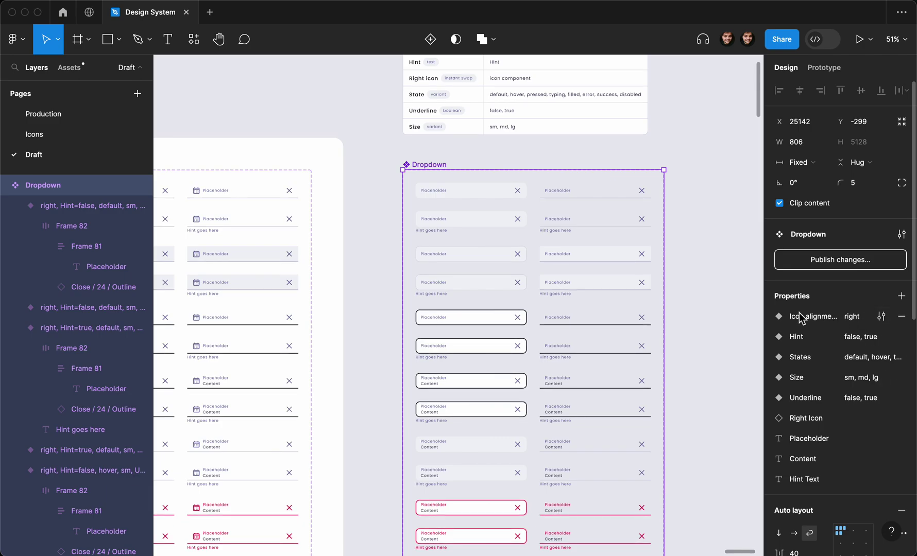
{"action": "left_click", "coordinate": [902, 320]}
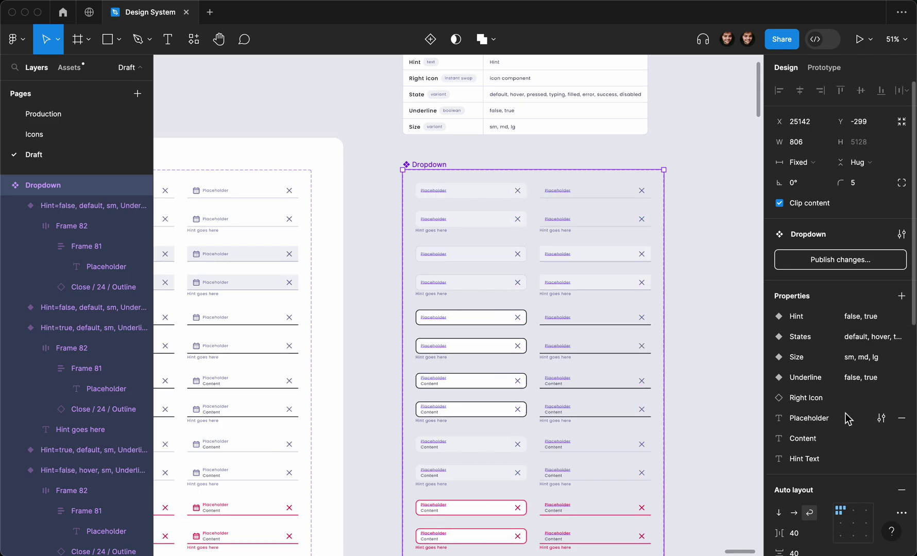
{"action": "left_click", "coordinate": [880, 420]}
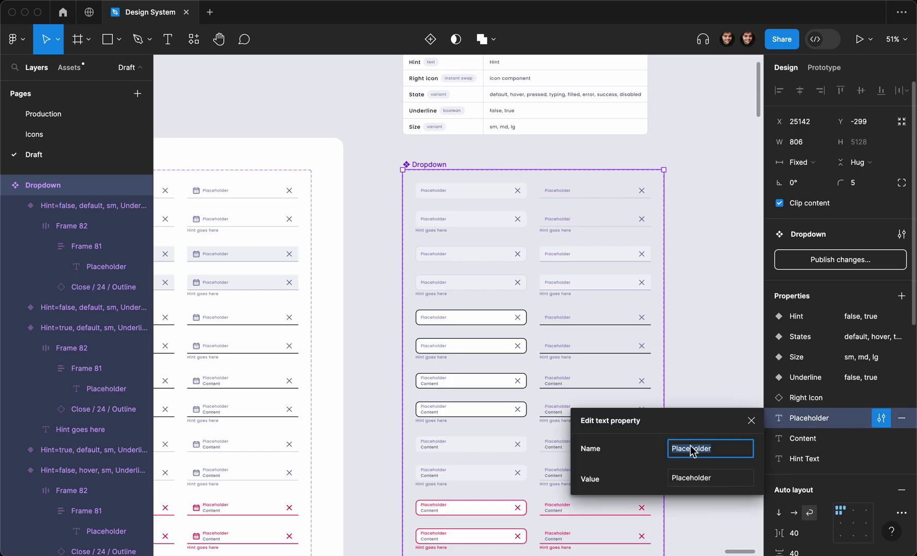
{"action": "key", "text": "BackSpace"}
{"action": "type", "text": "Input Label"}
{"action": "left_click", "coordinate": [704, 480]}
{"action": "left_click", "coordinate": [686, 451]}
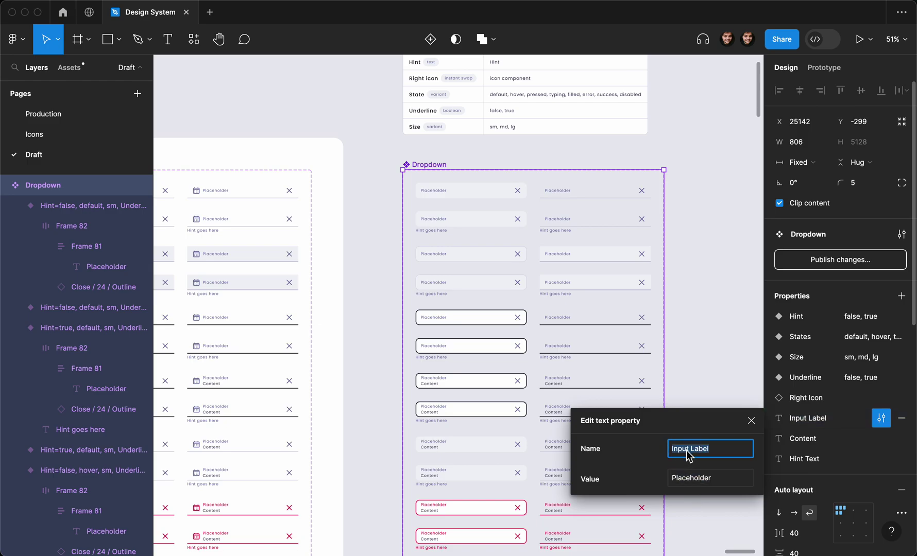
{"action": "type", "text": "Dropdow"}
{"action": "triple_click", "coordinate": [689, 455]}
{"action": "key", "text": "ctrl+c"}
{"action": "left_click", "coordinate": [687, 479]}
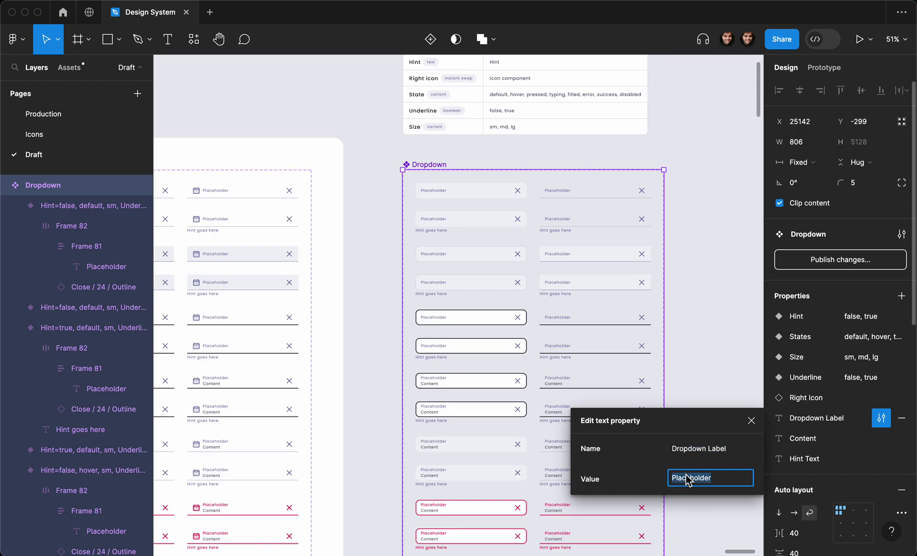
{"action": "key", "text": "ctrl+v"}
{"action": "key", "text": "Return"}
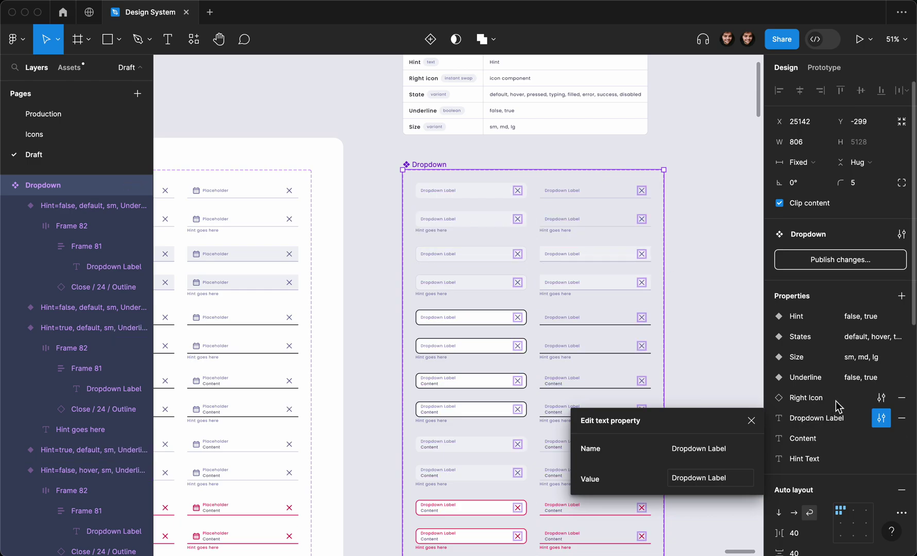
Set the Right Icon property's default to 'down arrow / 24 / Outline'.
{"action": "left_click", "coordinate": [881, 398]}
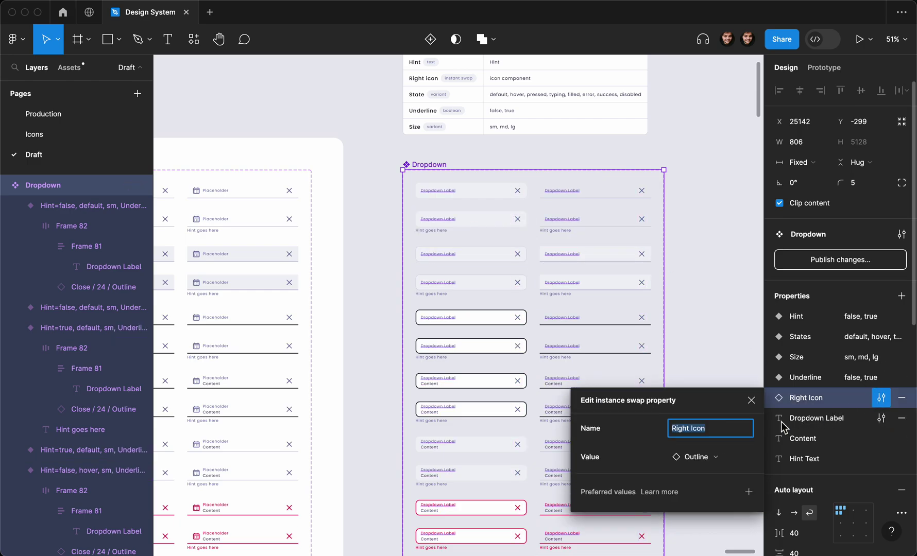
{"action": "left_click", "coordinate": [721, 463]}
{"action": "type", "text": "down"}
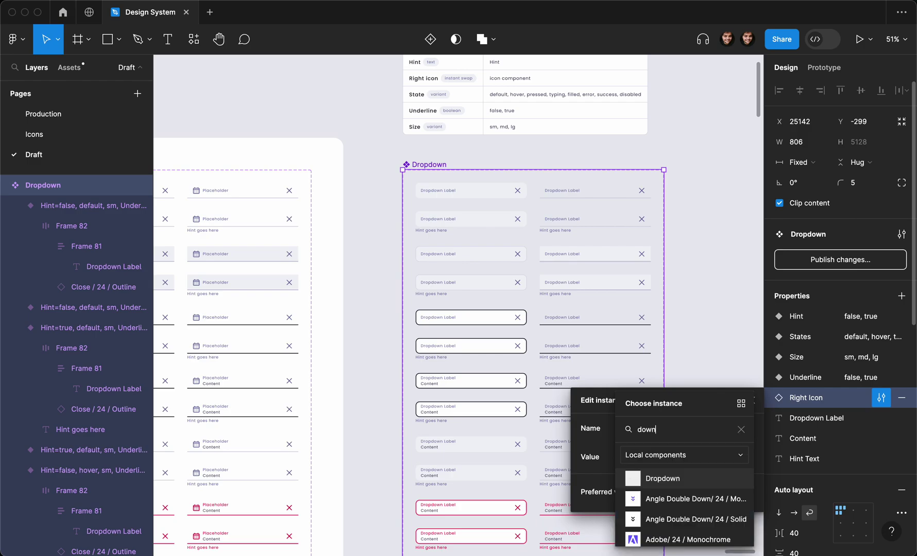
{"action": "scroll", "coordinate": [673, 502], "scroll_direction": "down", "scroll_amount": 2}
{"action": "scroll", "coordinate": [673, 502], "scroll_direction": "down", "scroll_amount": 1}
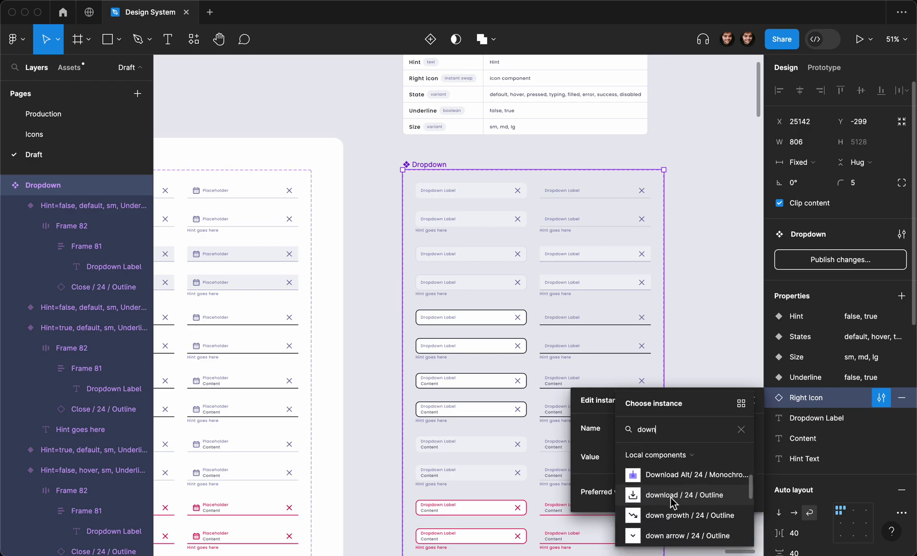
{"action": "scroll", "coordinate": [670, 497], "scroll_direction": "down", "scroll_amount": 1}
{"action": "scroll", "coordinate": [671, 498], "scroll_direction": "down", "scroll_amount": 1}
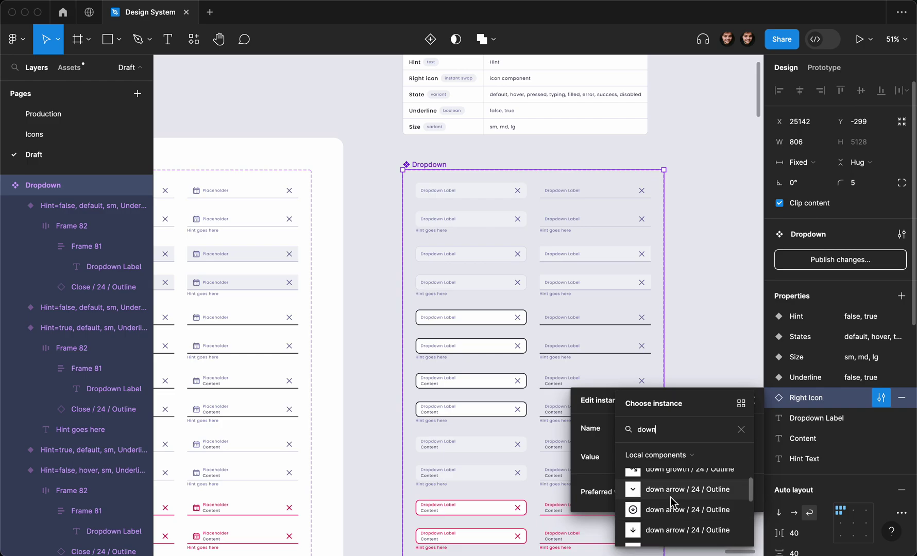
{"action": "left_click", "coordinate": [671, 492]}
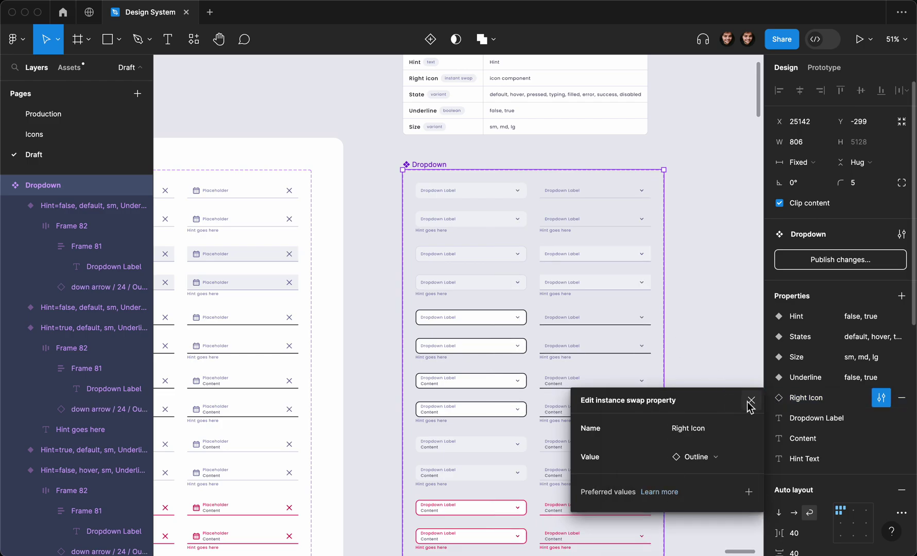
{"action": "left_click", "coordinate": [750, 402]}
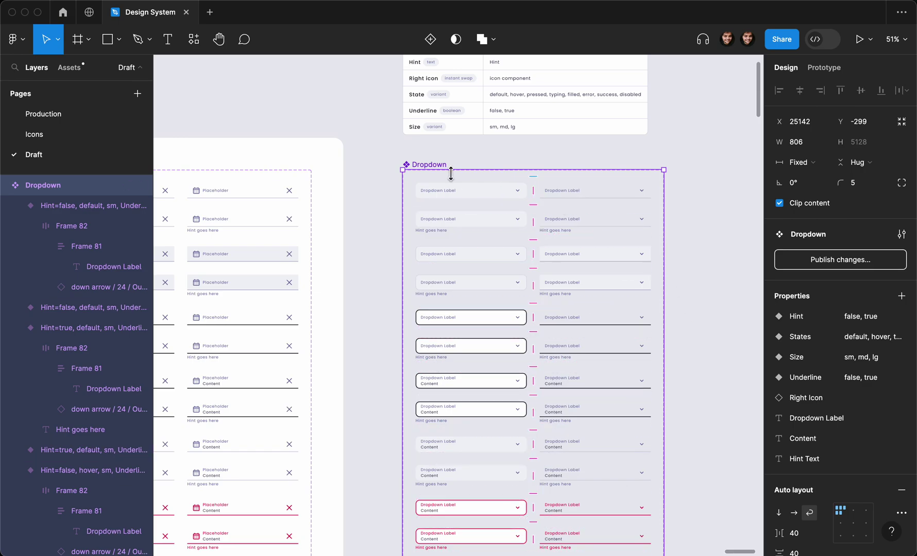
Deselect the set and review the down-arrow icons across all variants.
{"action": "left_click", "coordinate": [442, 159]}
{"action": "scroll", "coordinate": [442, 161], "scroll_direction": "down", "scroll_amount": 3}
{"action": "scroll", "coordinate": [442, 160], "scroll_direction": "down", "scroll_amount": 5}
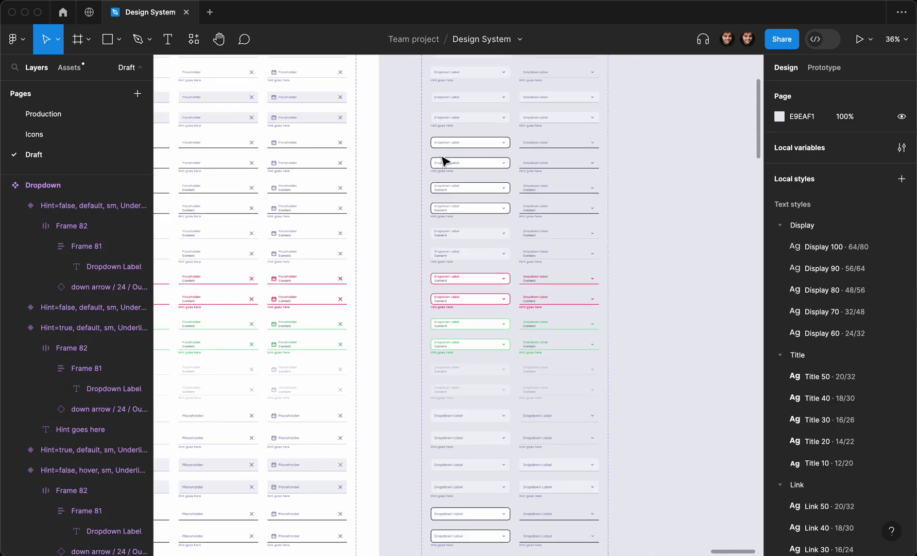
{"action": "scroll", "coordinate": [442, 160], "scroll_direction": "down", "scroll_amount": 5}
{"action": "scroll", "coordinate": [442, 161], "scroll_direction": "up", "scroll_amount": 5}
{"action": "scroll", "coordinate": [442, 161], "scroll_direction": "up", "scroll_amount": 3}
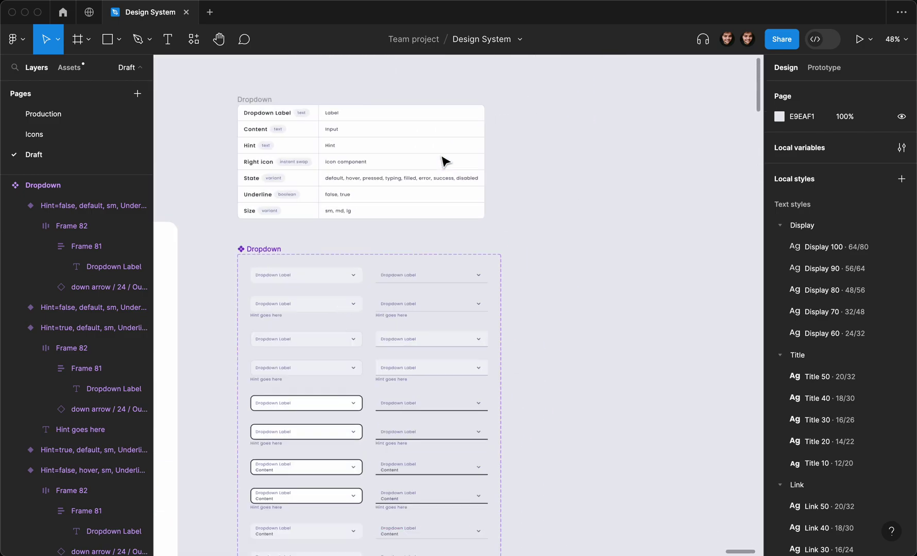
Place a Dropdown instance from Assets beside the component set, undoing an accidental resize.
{"action": "left_click", "coordinate": [62, 76]}
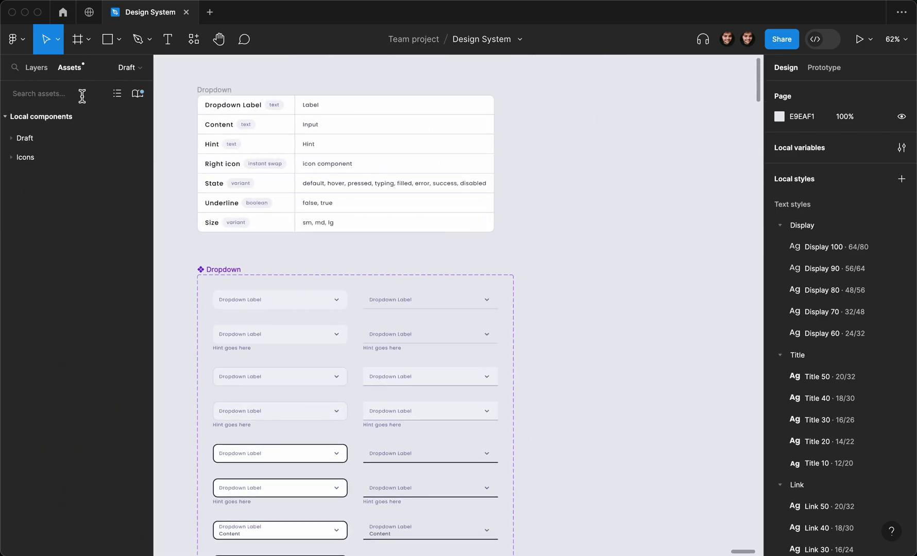
{"action": "type", "text": "dropdown"}
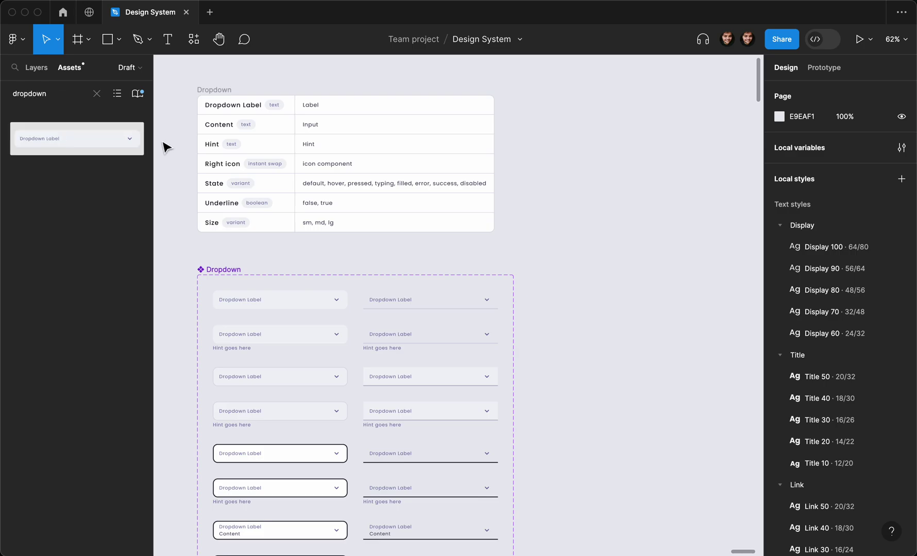
{"action": "left_click_drag", "start_coordinate": [72, 142], "coordinate": [619, 183]}
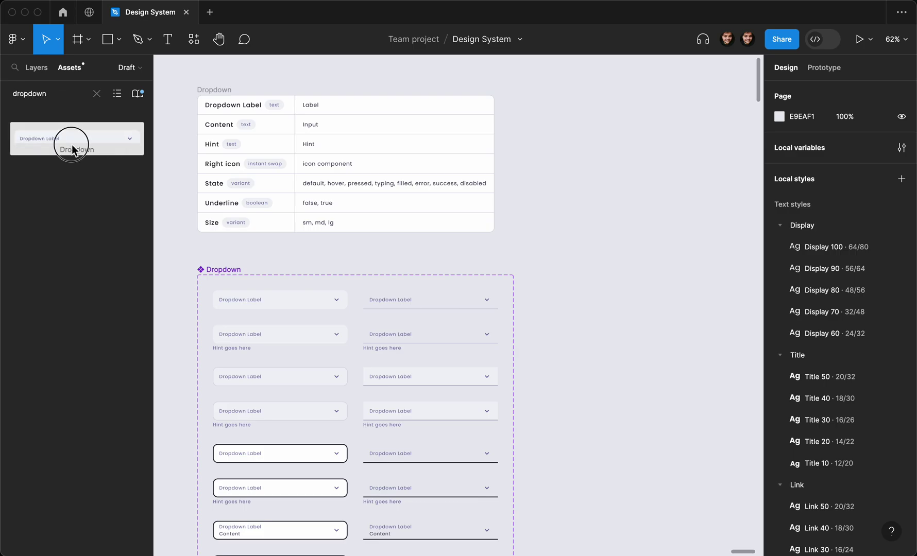
{"action": "scroll", "coordinate": [620, 184], "scroll_direction": "up", "scroll_amount": 2, "text": "ctrl"}
{"action": "scroll", "coordinate": [620, 184], "scroll_direction": "up", "scroll_amount": 2, "text": "ctrl"}
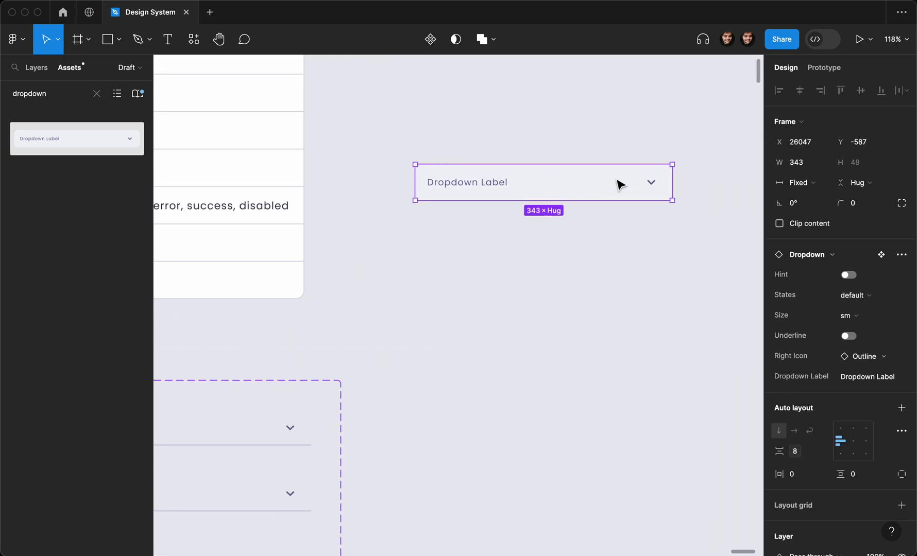
{"action": "scroll", "coordinate": [624, 182], "scroll_direction": "up", "scroll_amount": 2, "text": "ctrl"}
{"action": "scroll", "coordinate": [633, 183], "scroll_direction": "up", "scroll_amount": 2, "text": "ctrl"}
{"action": "left_click_drag", "start_coordinate": [625, 180], "coordinate": [536, 193]}
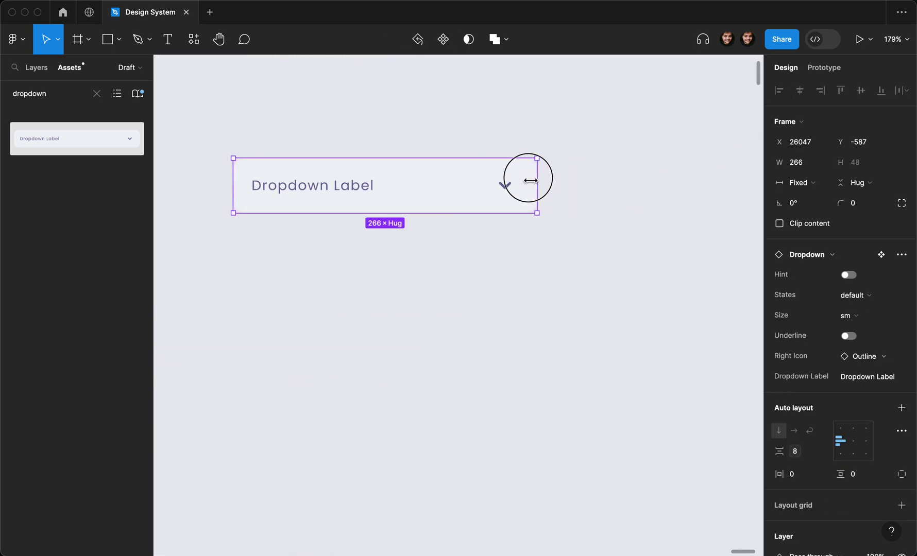
{"action": "key", "text": "ctrl+z"}
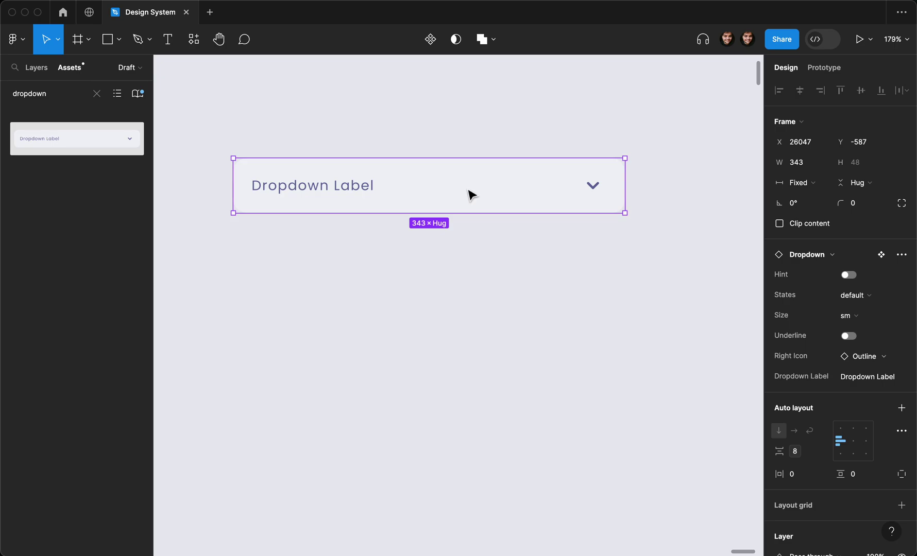
{"action": "scroll", "coordinate": [466, 194], "scroll_direction": "left", "scroll_amount": 2}
Toggle Hint on and off, then switch the instance's State through hover and typing to filled.
{"action": "left_click", "coordinate": [847, 276]}
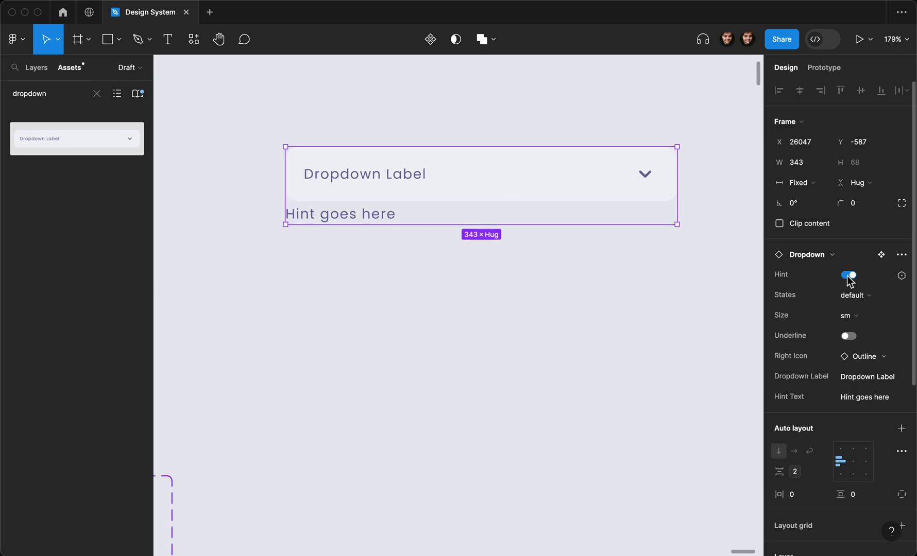
{"action": "left_click", "coordinate": [848, 275]}
{"action": "left_click", "coordinate": [853, 292]}
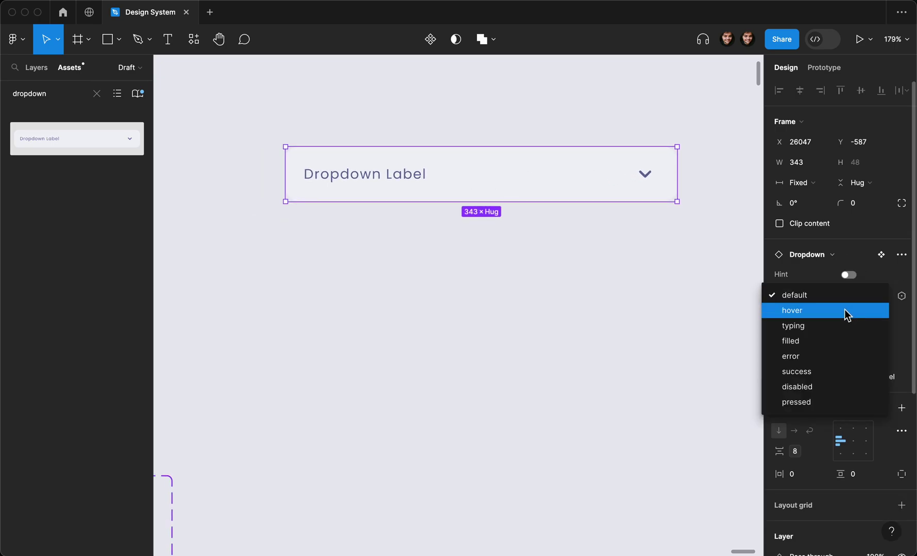
{"action": "left_click", "coordinate": [845, 310]}
{"action": "left_click", "coordinate": [860, 303]}
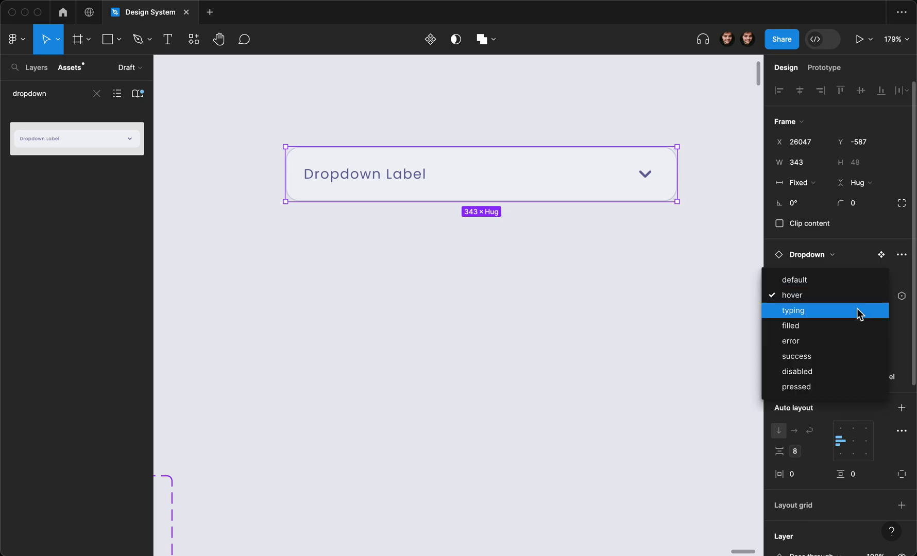
{"action": "left_click", "coordinate": [868, 303]}
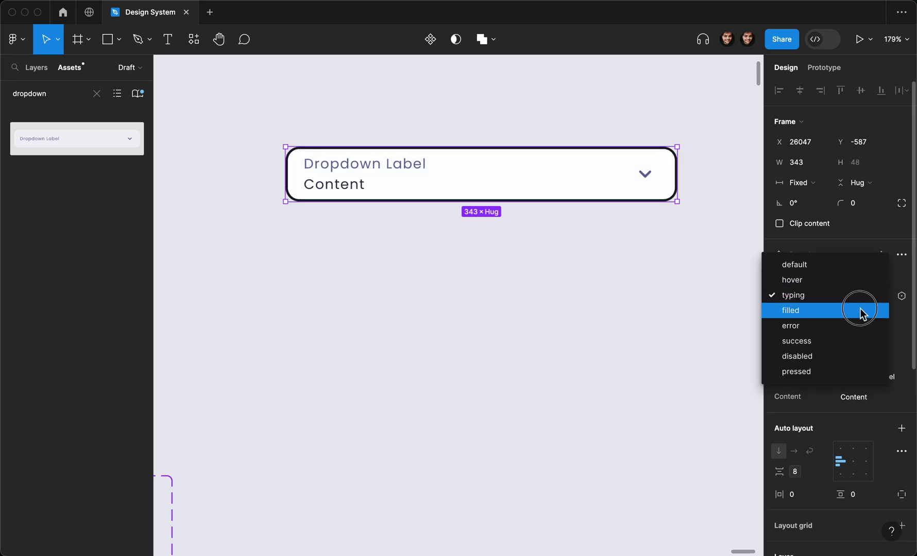
{"action": "left_click", "coordinate": [863, 308]}
{"action": "left_click", "coordinate": [863, 297]}
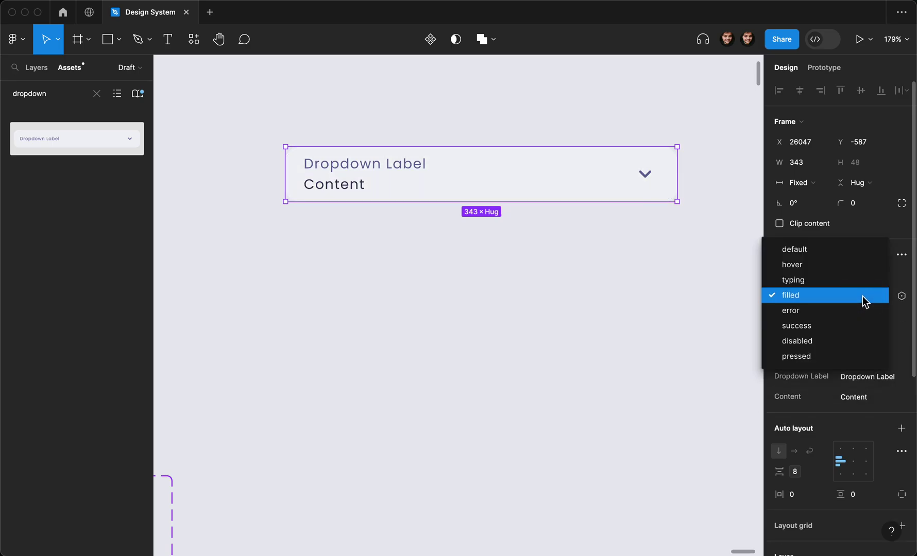
Switch the test instance's States property to pressed.
{"action": "left_click", "coordinate": [837, 356]}
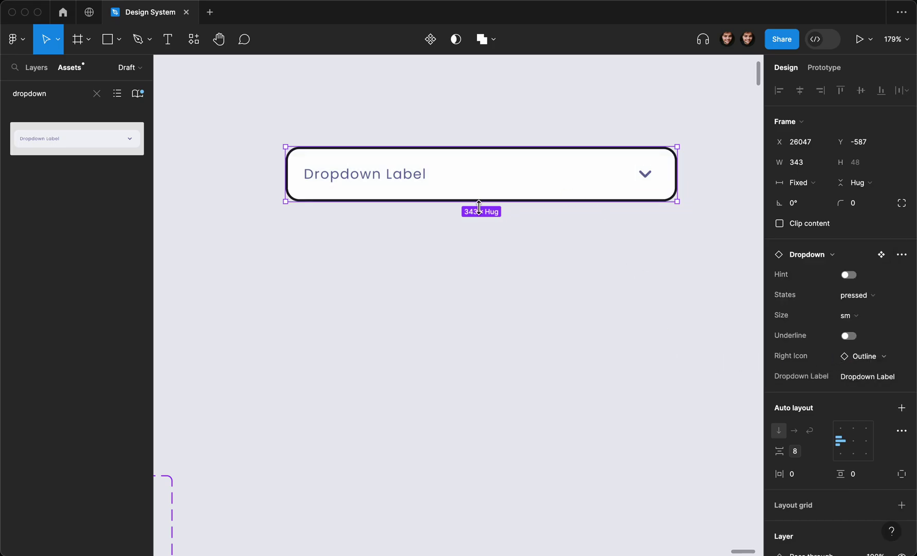
{"action": "scroll", "coordinate": [479, 207], "scroll_direction": "down", "scroll_amount": 1}
{"action": "scroll", "coordinate": [439, 202], "scroll_direction": "down", "scroll_amount": 5}
{"action": "scroll", "coordinate": [438, 201], "scroll_direction": "down", "scroll_amount": 5}
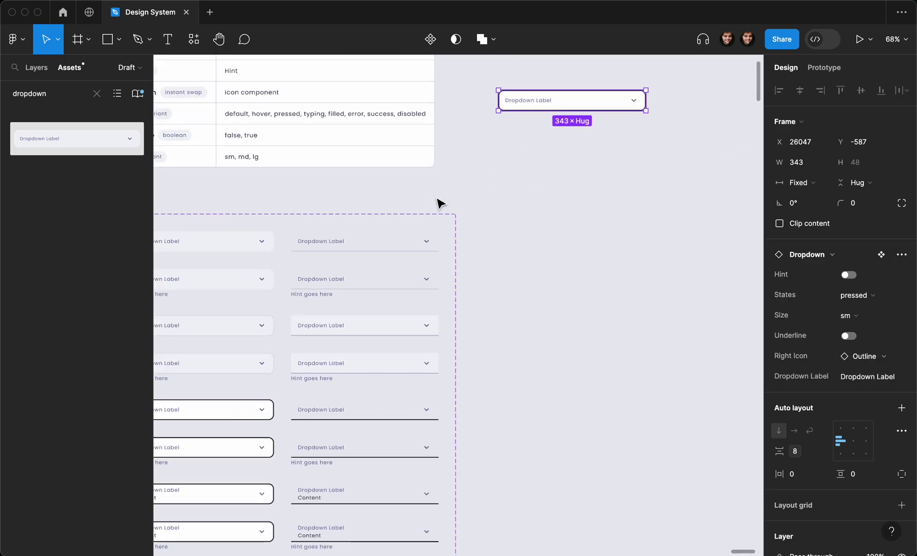
{"action": "scroll", "coordinate": [438, 200], "scroll_direction": "down", "scroll_amount": 3}
{"action": "scroll", "coordinate": [439, 203], "scroll_direction": "down", "scroll_amount": 2}
{"action": "scroll", "coordinate": [439, 202], "scroll_direction": "left", "scroll_amount": 2}
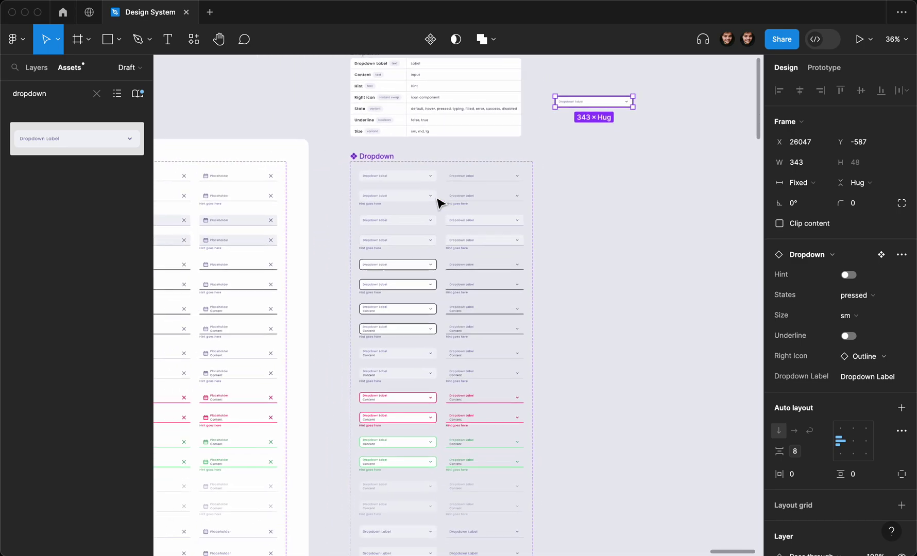
Move 'pressed' higher in the Dropdown component set's States values.
{"action": "left_click", "coordinate": [392, 168]}
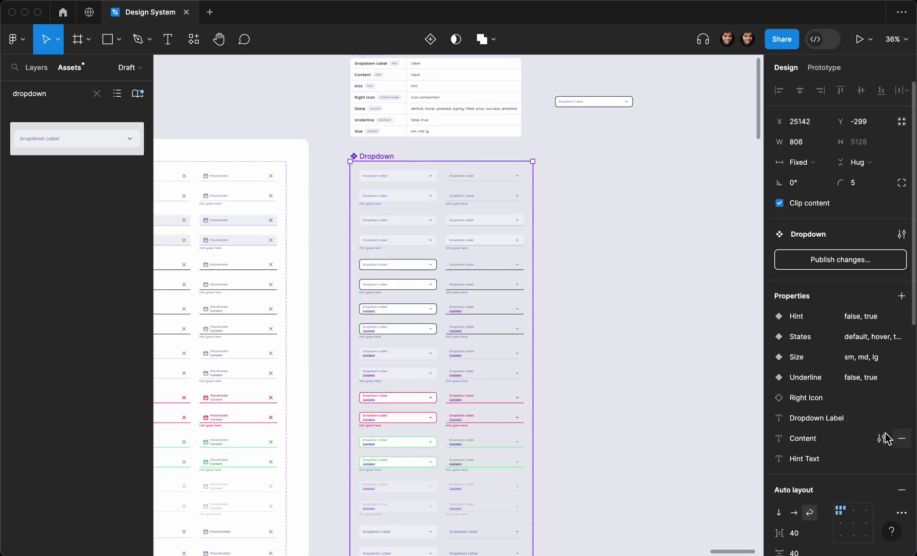
{"action": "mouse_move", "coordinate": [824, 337]}
{"action": "left_click", "coordinate": [883, 338]}
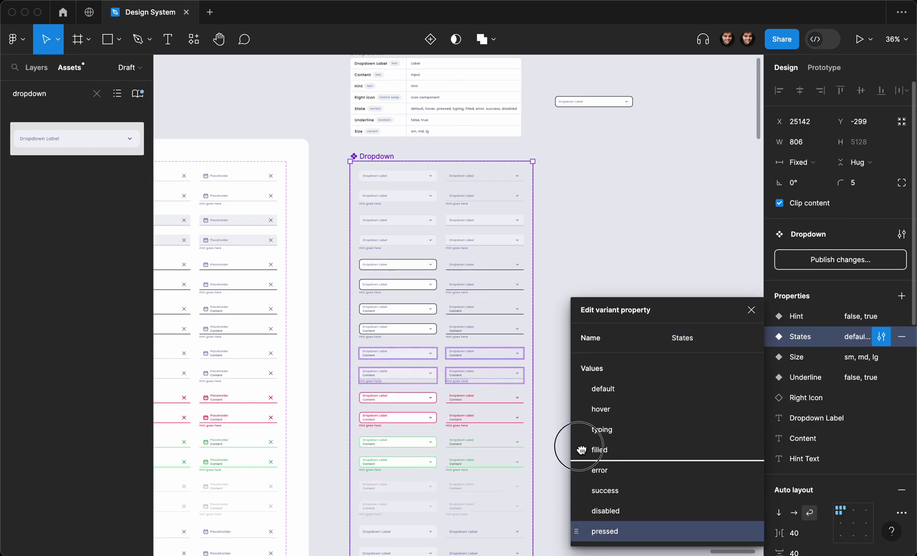
{"action": "left_click_drag", "start_coordinate": [581, 534], "coordinate": [580, 428]}
{"action": "left_click", "coordinate": [543, 308]}
{"action": "scroll", "coordinate": [544, 308], "scroll_direction": "left", "scroll_amount": 5}
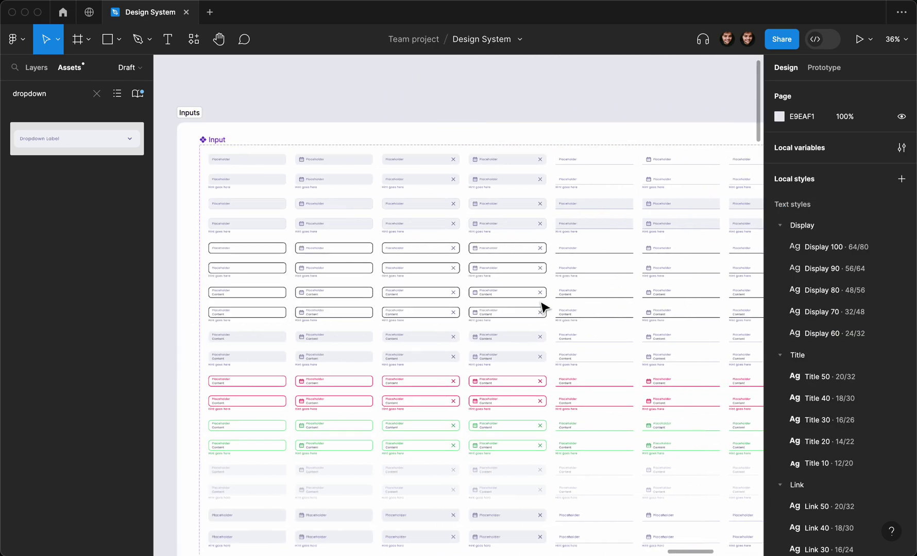
Move 'pressed' directly after 'default' in the Input component set's States values.
{"action": "left_click", "coordinate": [224, 143]}
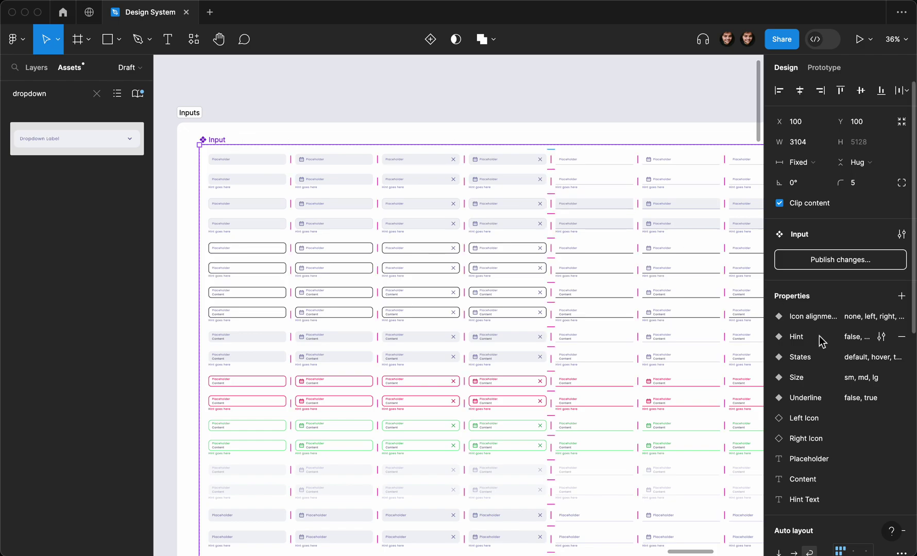
{"action": "mouse_move", "coordinate": [800, 357]}
{"action": "left_click", "coordinate": [881, 357]}
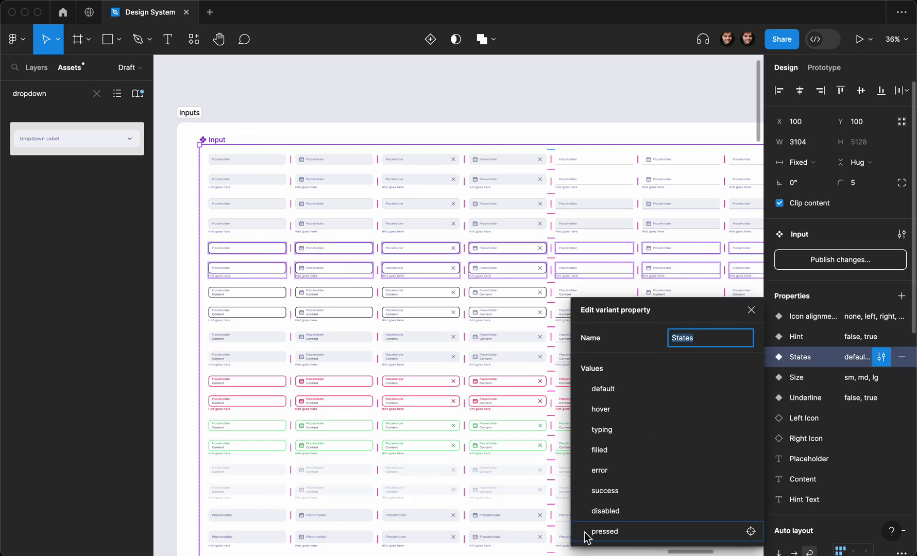
{"action": "left_click_drag", "start_coordinate": [586, 533], "coordinate": [586, 407]}
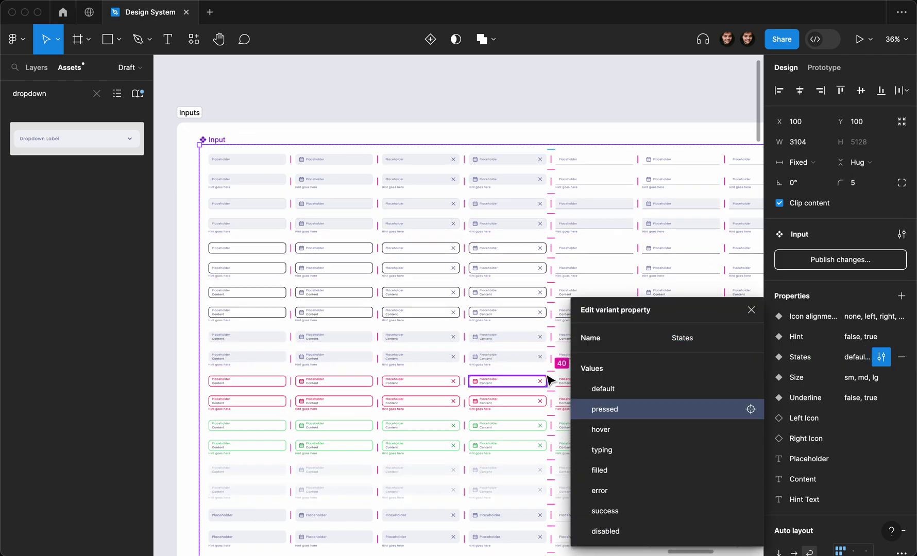
{"action": "scroll", "coordinate": [505, 361], "scroll_direction": "right", "scroll_amount": 5}
{"action": "scroll", "coordinate": [505, 360], "scroll_direction": "right", "scroll_amount": 4}
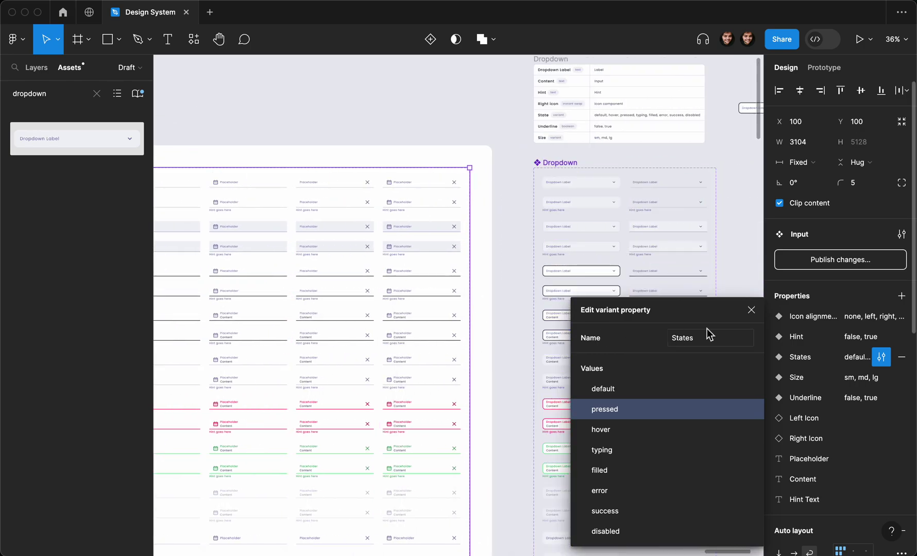
{"action": "left_click", "coordinate": [748, 313]}
{"action": "scroll", "coordinate": [712, 241], "scroll_direction": "right", "scroll_amount": 3}
Set the test Dropdown instance's Size to md, briefly trying lg.
{"action": "scroll", "coordinate": [700, 225], "scroll_direction": "up", "scroll_amount": 5}
{"action": "left_click", "coordinate": [499, 200]}
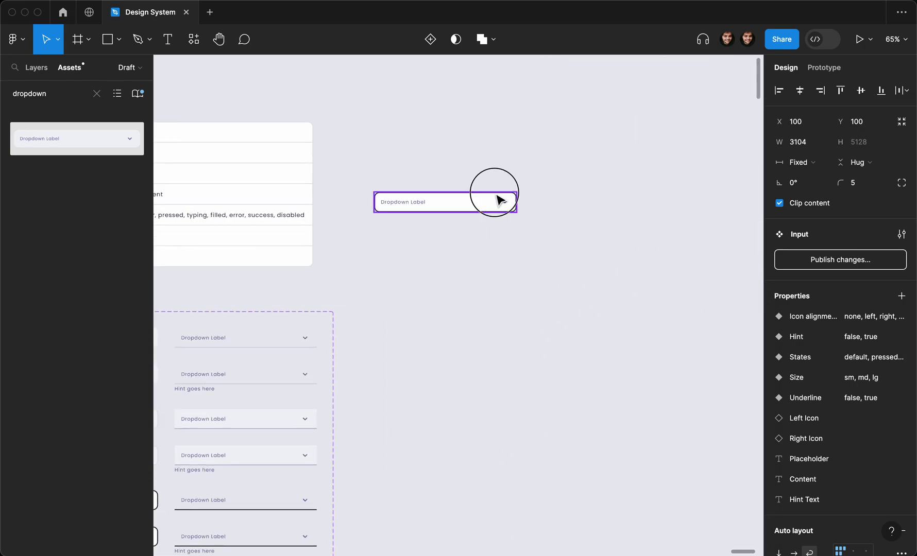
{"action": "scroll", "coordinate": [495, 196], "scroll_direction": "up", "scroll_amount": 3}
{"action": "scroll", "coordinate": [496, 196], "scroll_direction": "up", "scroll_amount": 2}
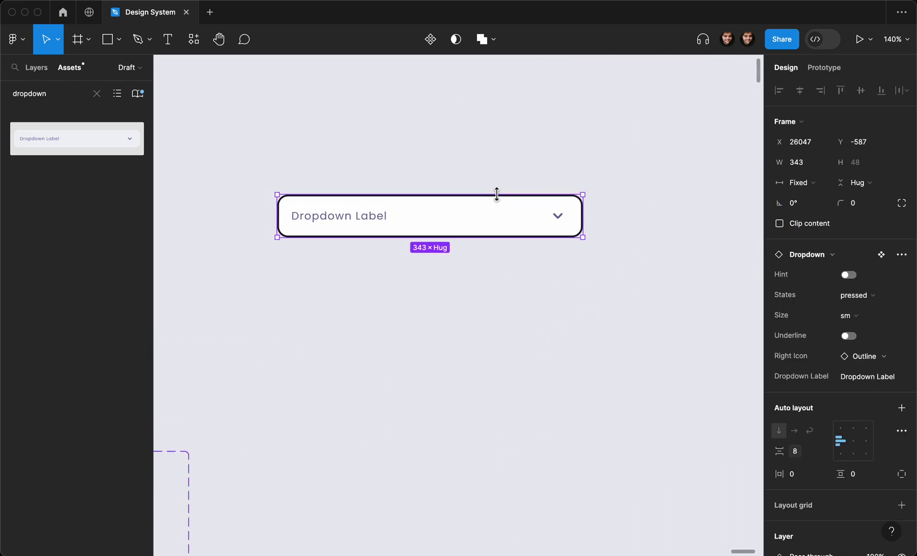
{"action": "left_click", "coordinate": [842, 317]}
{"action": "left_click", "coordinate": [845, 327]}
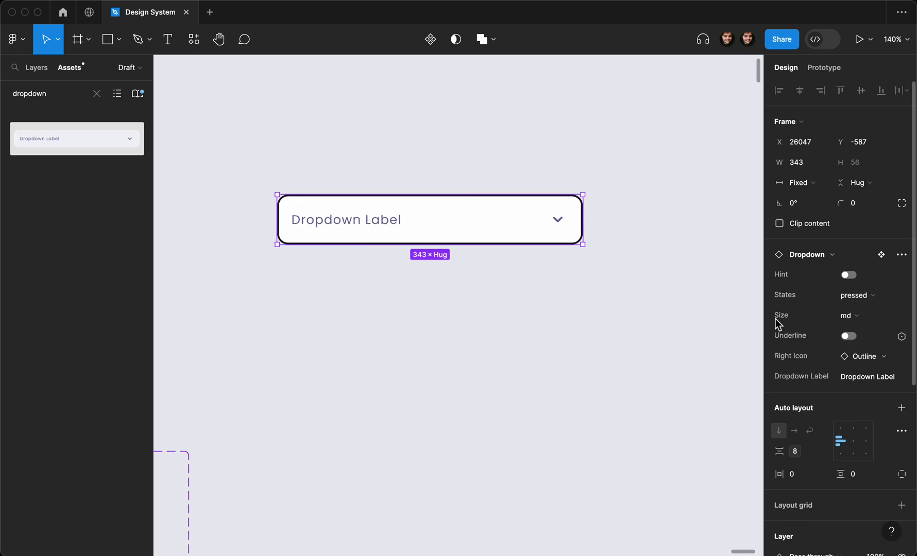
{"action": "left_click", "coordinate": [853, 323]}
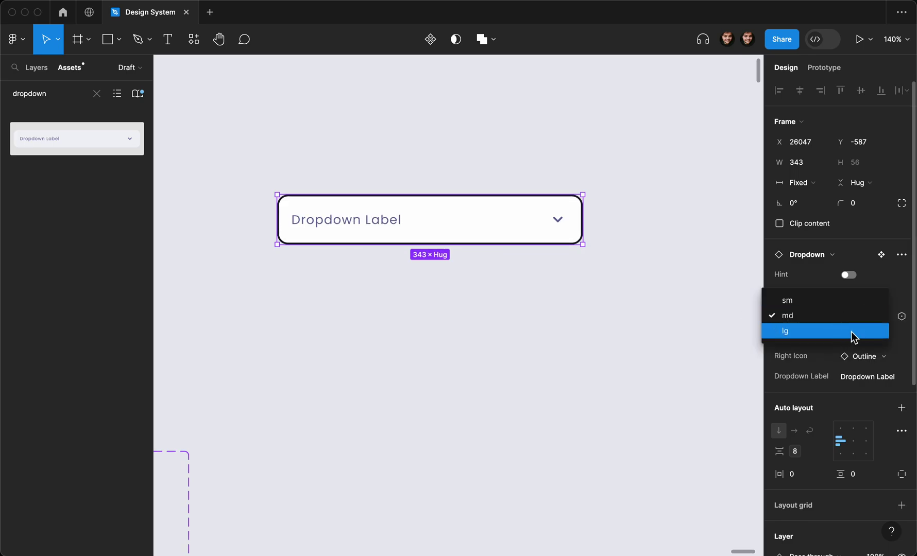
{"action": "left_click", "coordinate": [851, 332]}
{"action": "left_click", "coordinate": [858, 316]}
{"action": "left_click", "coordinate": [856, 301]}
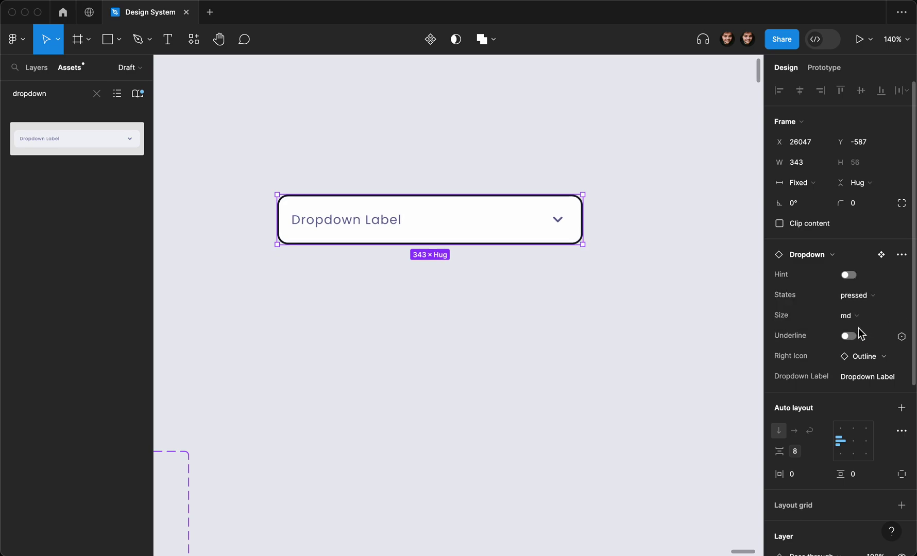
{"action": "left_click", "coordinate": [850, 336]}
Set the instance state to typing, edit label to 'Users' and content to '4', then undo.
{"action": "left_click", "coordinate": [861, 301]}
{"action": "left_click", "coordinate": [860, 310]}
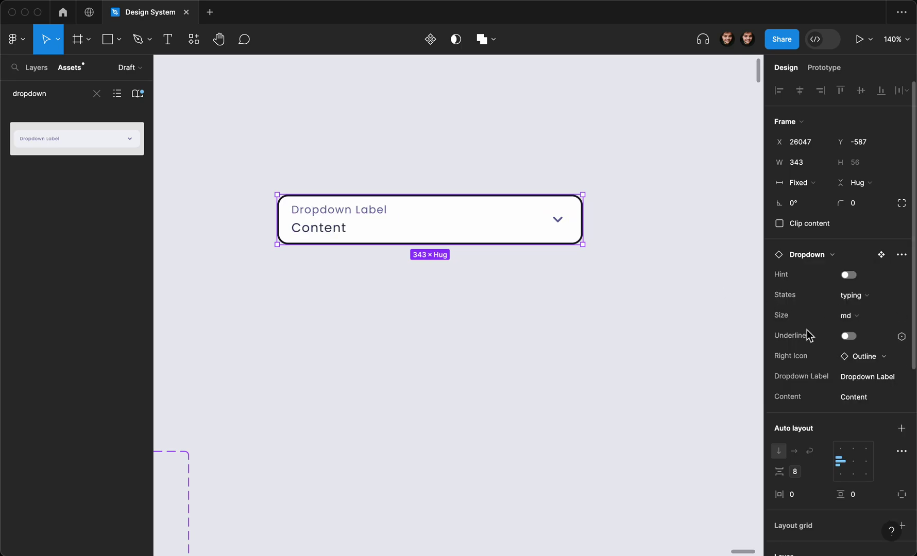
{"action": "left_click", "coordinate": [851, 373]}
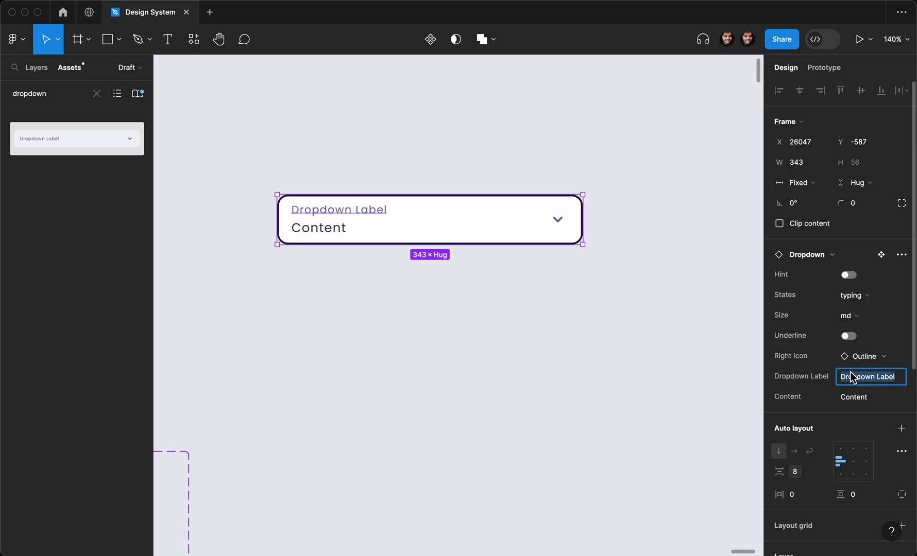
{"action": "type", "text": "Users"}
{"action": "key", "text": "Return"}
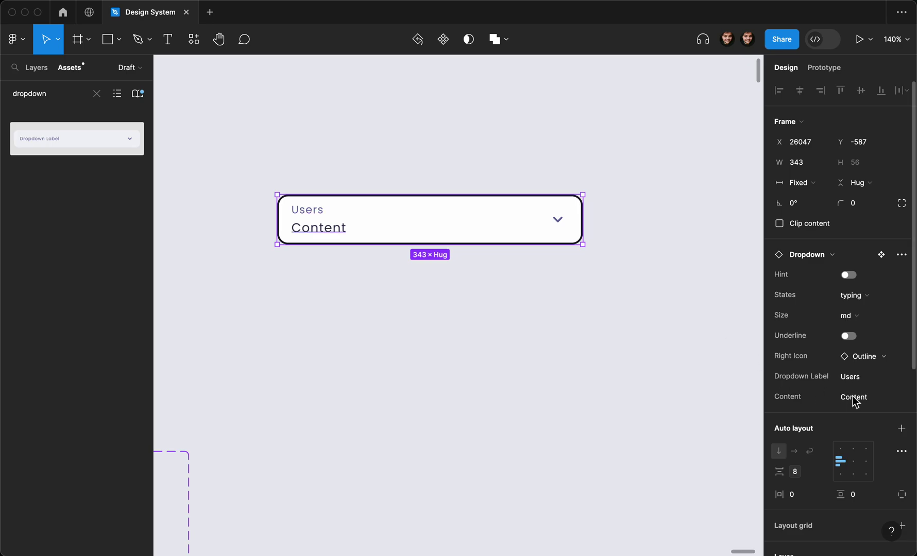
{"action": "left_click", "coordinate": [876, 400]}
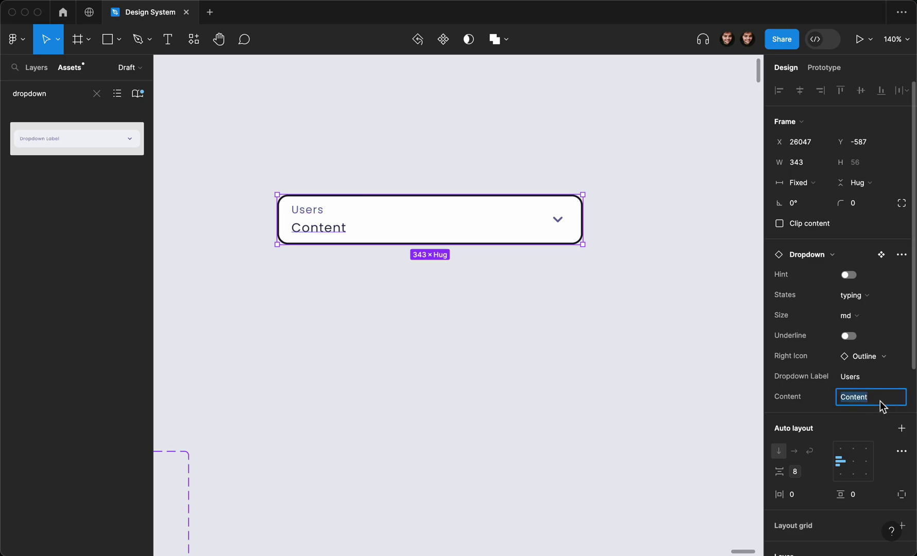
{"action": "type", "text": "4 users"}
{"action": "key", "text": "Return"}
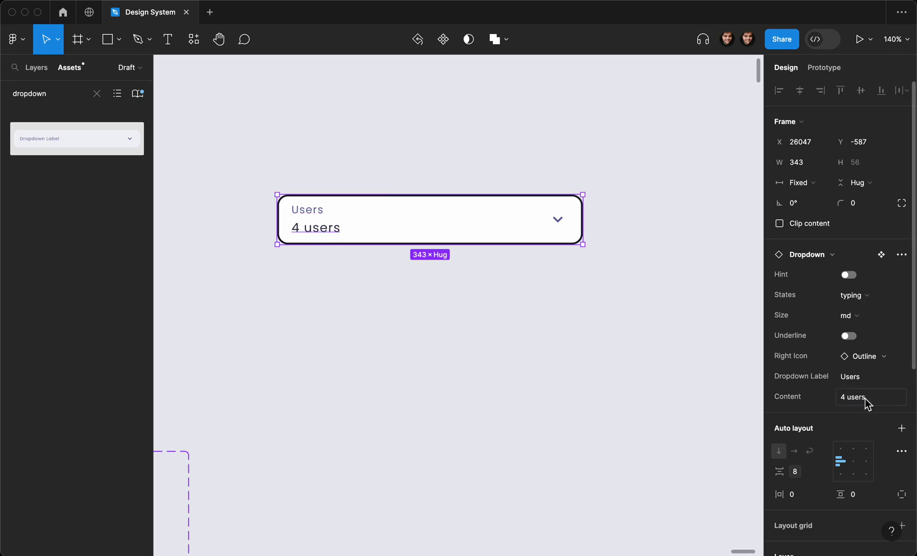
{"action": "key", "text": "ctrl+z"}
{"action": "key", "text": "ctrl+z"}
{"action": "scroll", "coordinate": [548, 289], "scroll_direction": "down", "scroll_amount": 5, "text": "ctrl"}
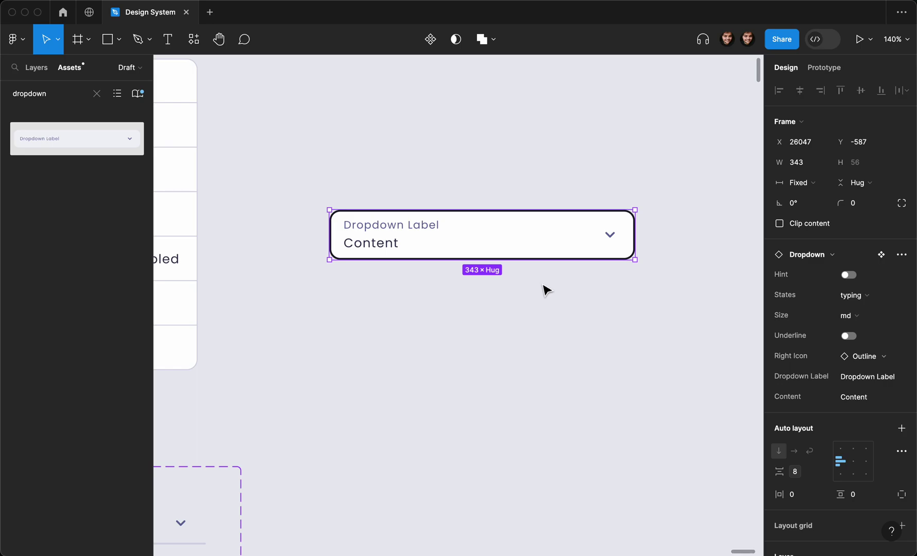
{"action": "left_click", "coordinate": [555, 177]}
{"action": "scroll", "coordinate": [556, 181], "scroll_direction": "down", "scroll_amount": 2, "text": "ctrl"}
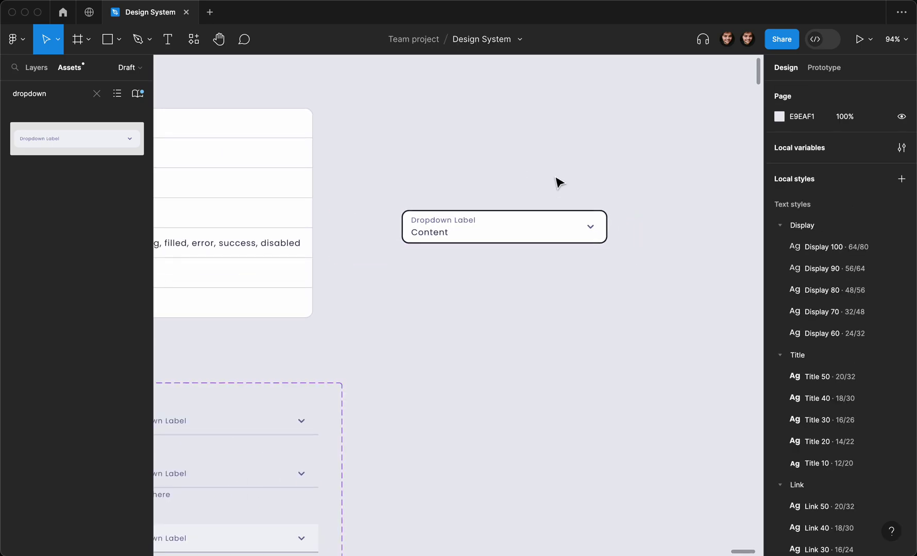
{"action": "scroll", "coordinate": [503, 210], "scroll_direction": "down", "scroll_amount": 2, "text": "ctrl"}
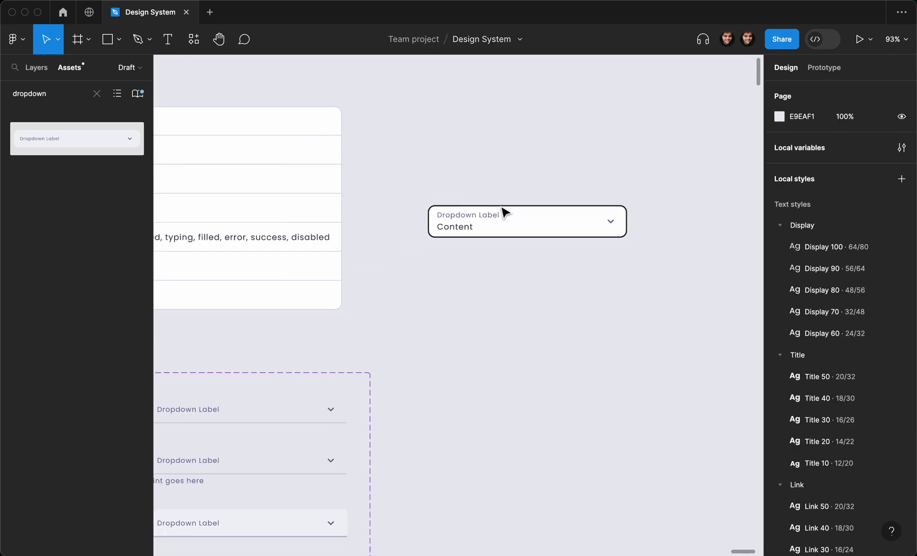
{"action": "scroll", "coordinate": [503, 211], "scroll_direction": "down", "scroll_amount": 3, "text": "ctrl"}
{"action": "scroll", "coordinate": [503, 210], "scroll_direction": "down", "scroll_amount": 5, "text": "ctrl"}
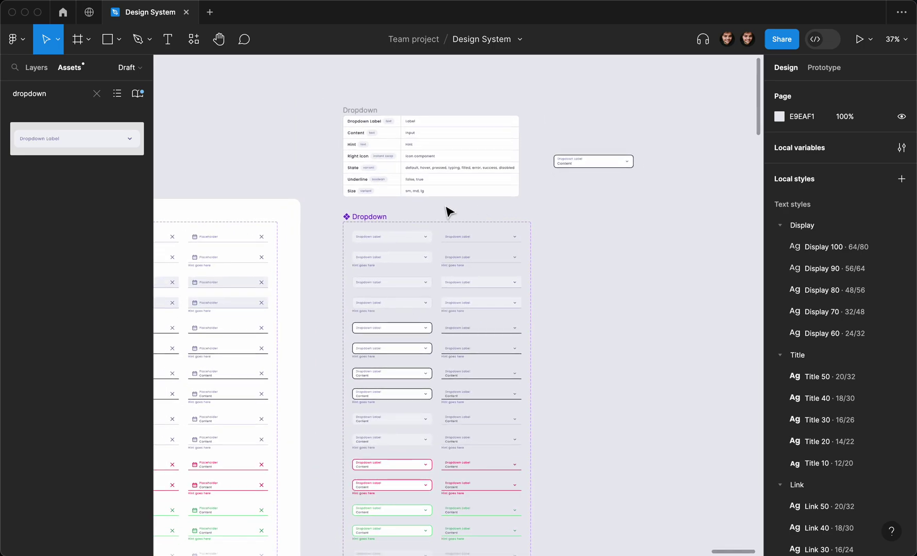
{"action": "scroll", "coordinate": [349, 208], "scroll_direction": "down", "scroll_amount": 3, "text": "ctrl"}
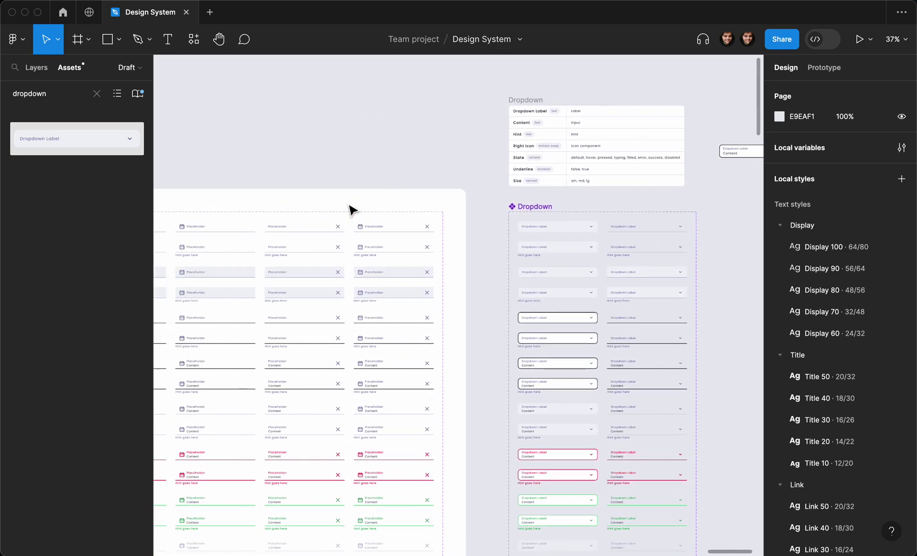
{"action": "scroll", "coordinate": [348, 208], "scroll_direction": "left", "scroll_amount": 5}
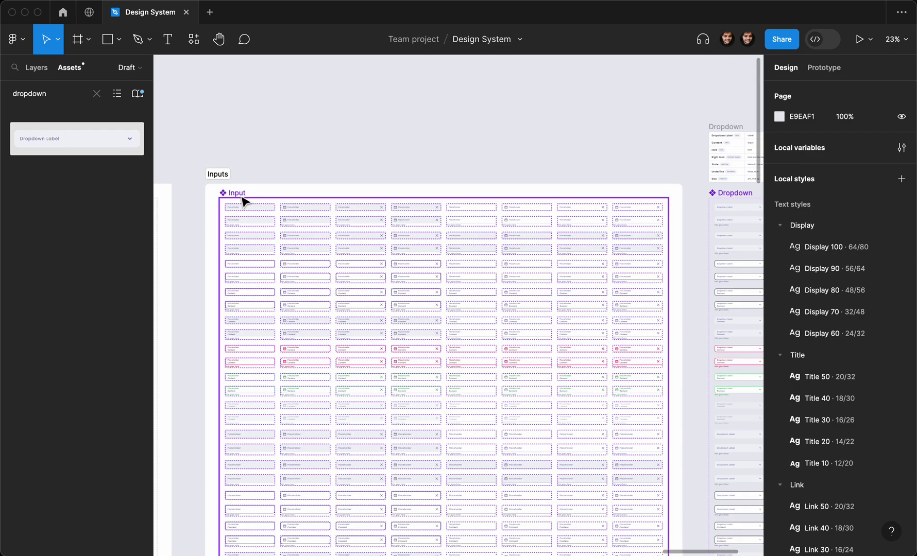
{"action": "scroll", "coordinate": [254, 200], "scroll_direction": "right", "scroll_amount": 3}
{"action": "scroll", "coordinate": [202, 207], "scroll_direction": "right", "scroll_amount": 2}
{"action": "scroll", "coordinate": [245, 190], "scroll_direction": "left", "scroll_amount": 2}
{"action": "scroll", "coordinate": [246, 190], "scroll_direction": "up", "scroll_amount": 1}
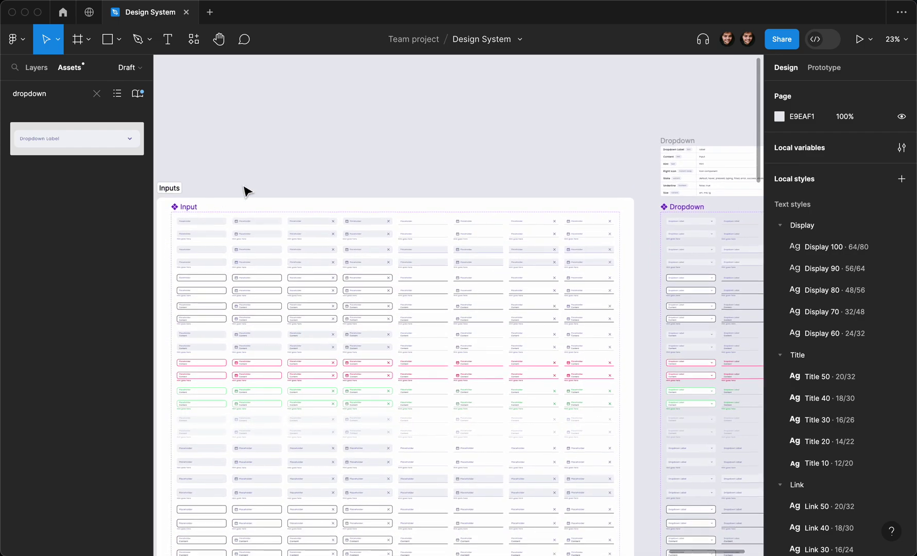
{"action": "scroll", "coordinate": [217, 259], "scroll_direction": "up", "scroll_amount": 2, "text": "ctrl"}
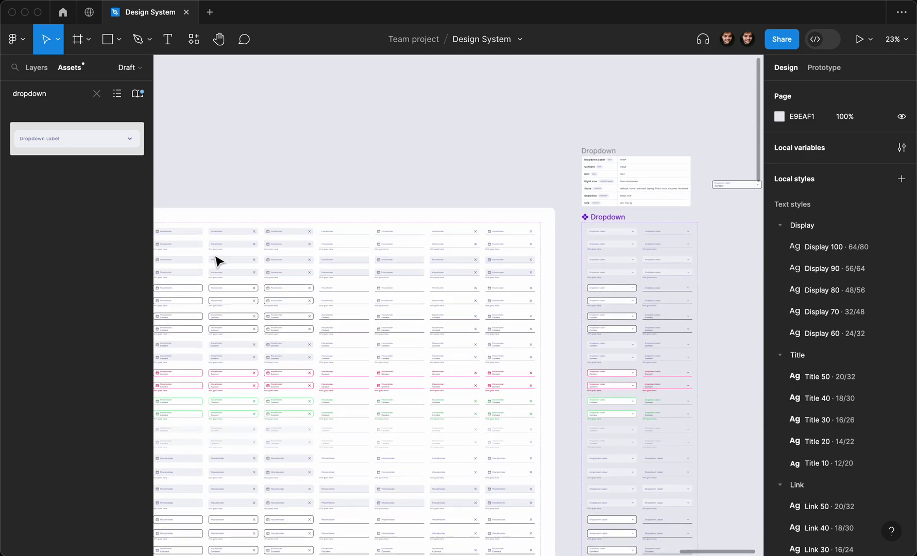
{"action": "scroll", "coordinate": [217, 262], "scroll_direction": "right", "scroll_amount": 5}
{"action": "scroll", "coordinate": [450, 211], "scroll_direction": "up", "scroll_amount": 3, "text": "ctrl"}
{"action": "scroll", "coordinate": [450, 210], "scroll_direction": "up", "scroll_amount": 5, "text": "ctrl"}
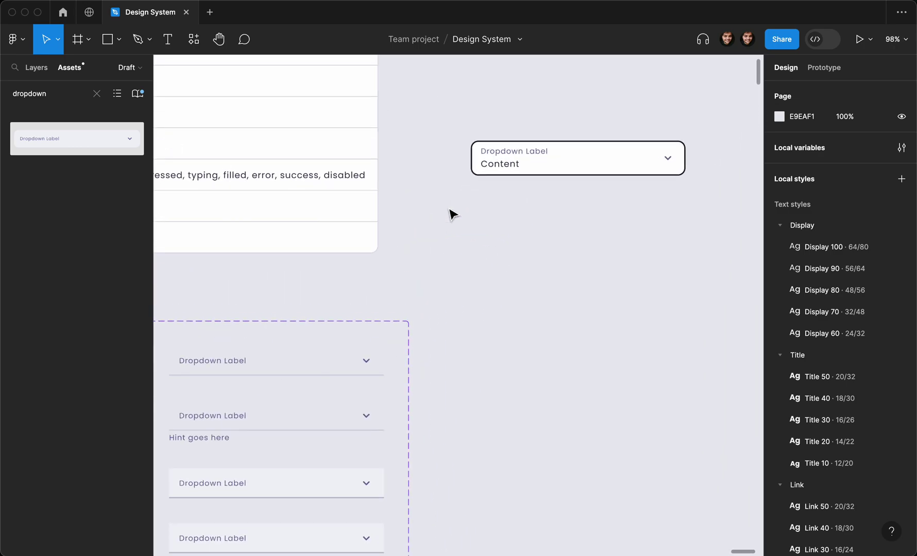
{"action": "left_click", "coordinate": [509, 174]}
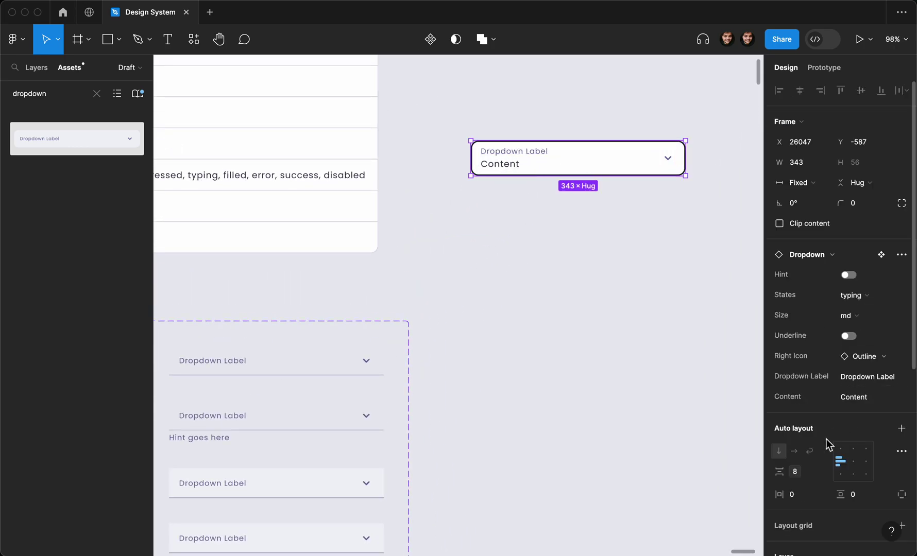
{"action": "double_click", "coordinate": [555, 157]}
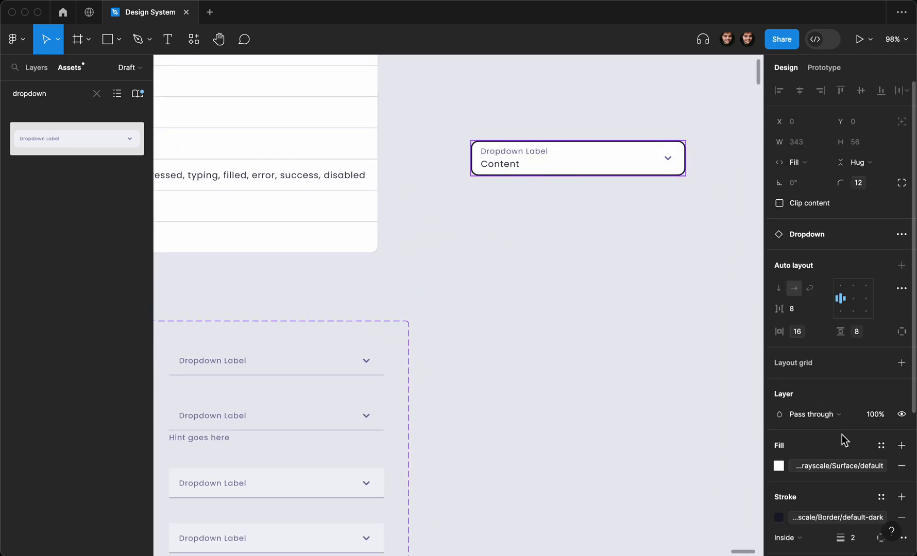
{"action": "left_click", "coordinate": [339, 360]}
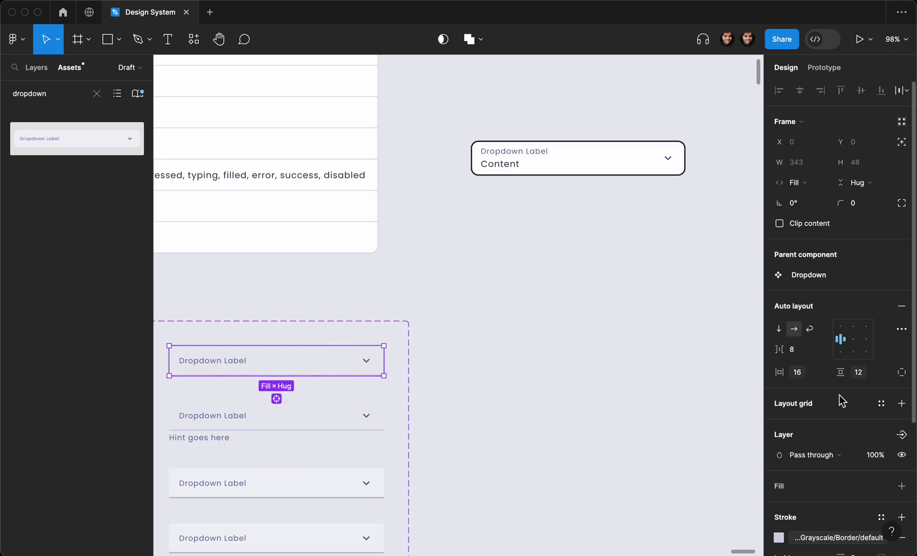
{"action": "scroll", "coordinate": [716, 382], "scroll_direction": "down", "scroll_amount": 3}
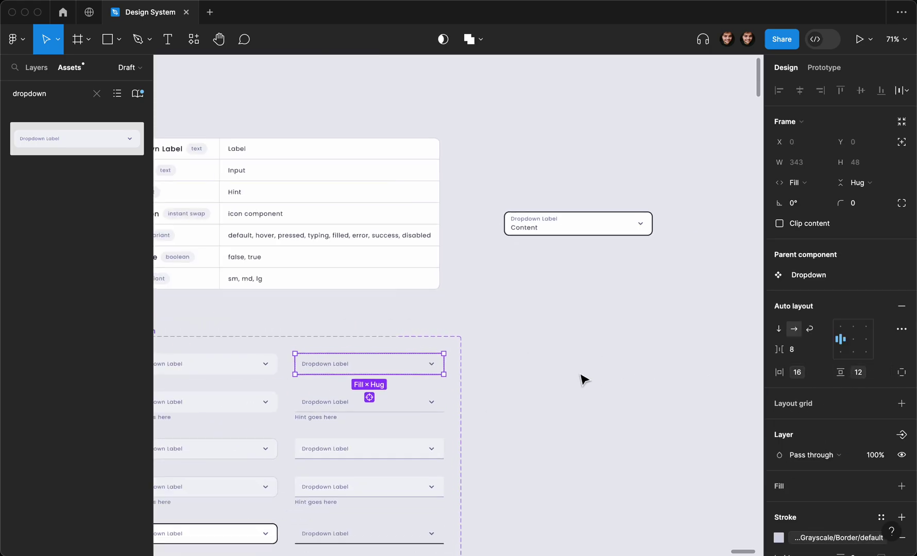
{"action": "scroll", "coordinate": [713, 384], "scroll_direction": "down", "scroll_amount": 3}
{"action": "scroll", "coordinate": [711, 387], "scroll_direction": "down", "scroll_amount": 3}
{"action": "scroll", "coordinate": [696, 397], "scroll_direction": "down", "scroll_amount": 1}
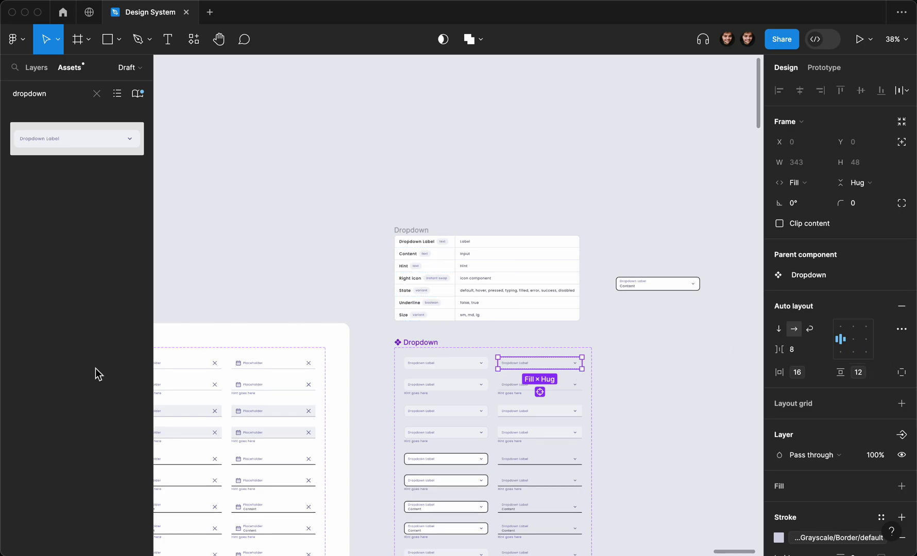
{"action": "scroll", "coordinate": [256, 380], "scroll_direction": "left", "scroll_amount": 2}
{"action": "scroll", "coordinate": [256, 381], "scroll_direction": "down", "scroll_amount": 1}
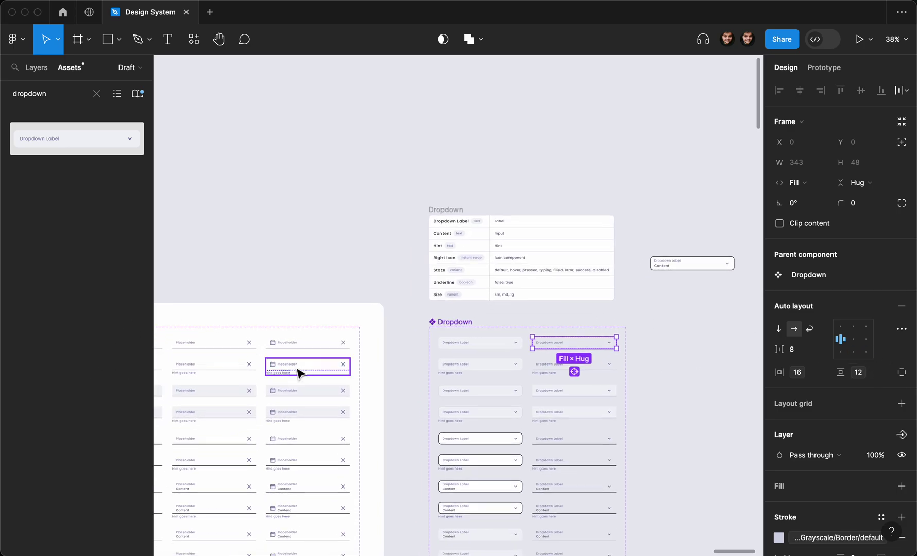
{"action": "left_click", "coordinate": [663, 268]}
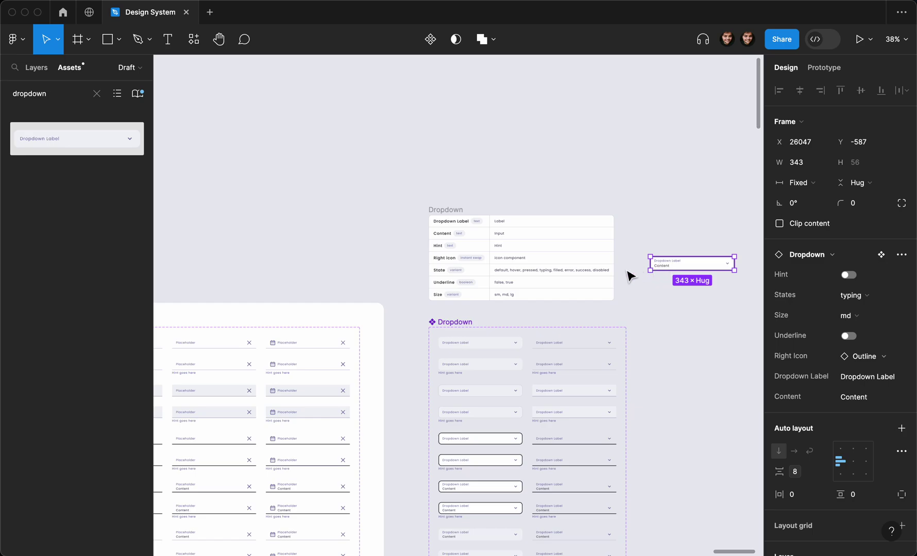
{"action": "scroll", "coordinate": [598, 268], "scroll_direction": "up", "scroll_amount": 1}
{"action": "scroll", "coordinate": [598, 268], "scroll_direction": "up", "scroll_amount": 3}
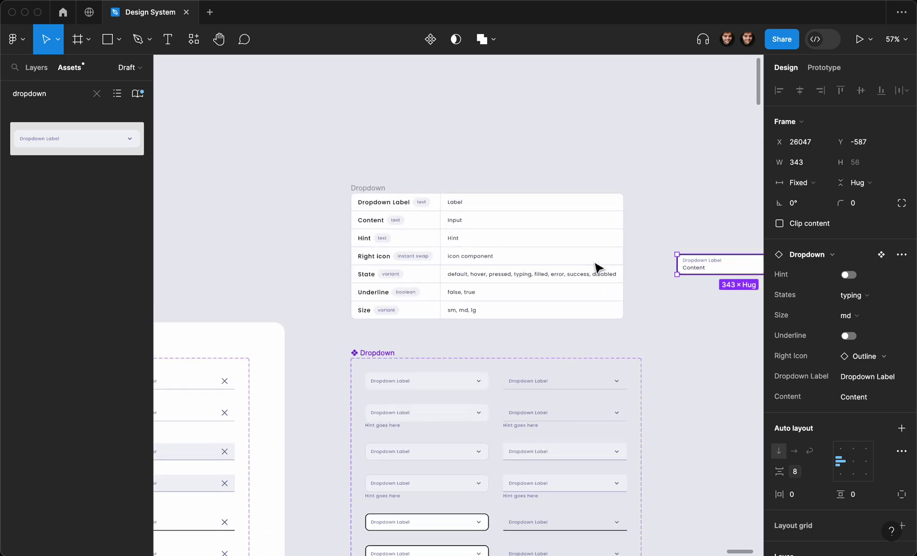